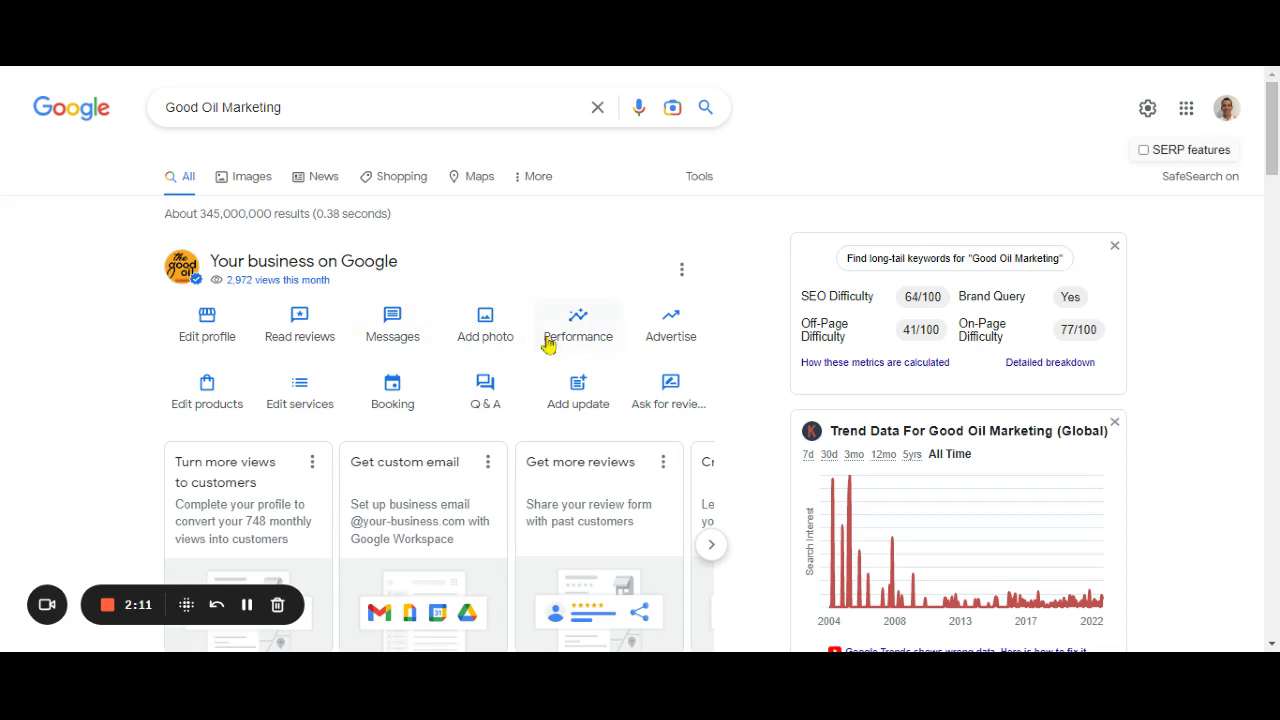
Step: Scroll down the Good Oil Marketing search results to the 'Your business on Google' panel
scroll(546, 338, down, 1)
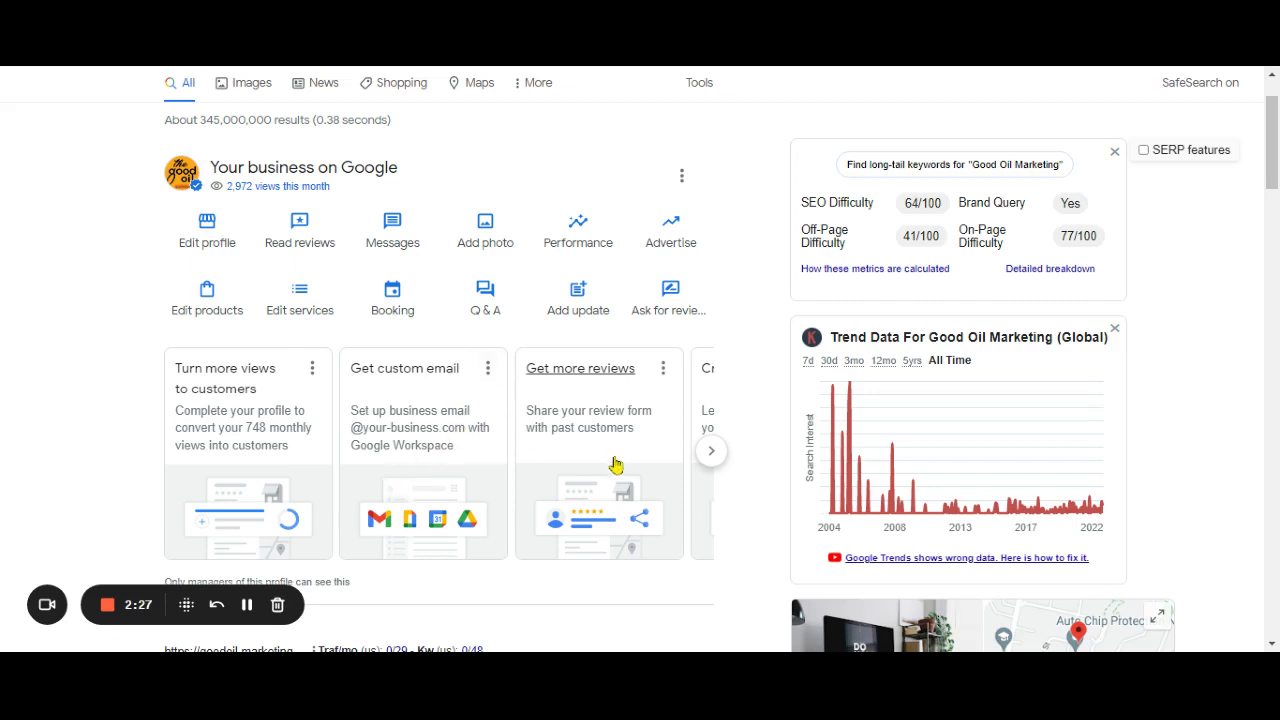
Step: Close the SEO Difficulty and Trend Data extension panels to reveal the 5.0-star profile card
scroll(615, 475, up, 1)
scroll(615, 475, up, 1)
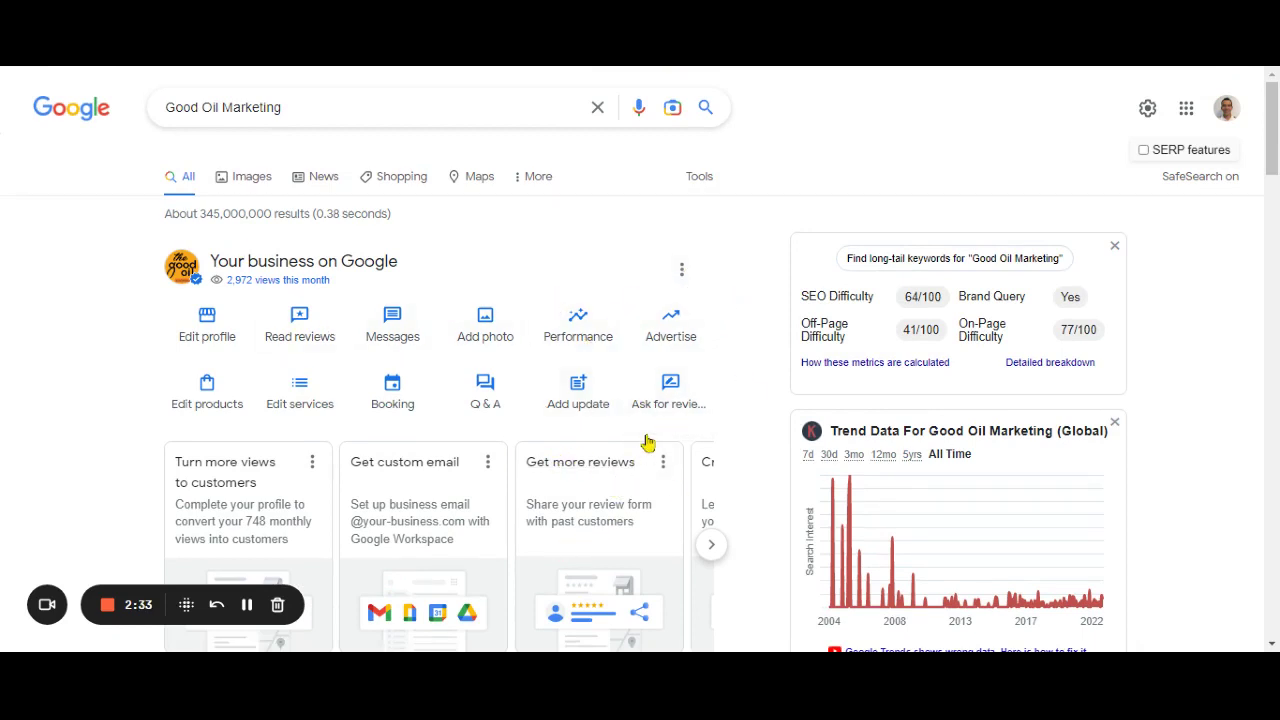
scroll(628, 367, down, 2)
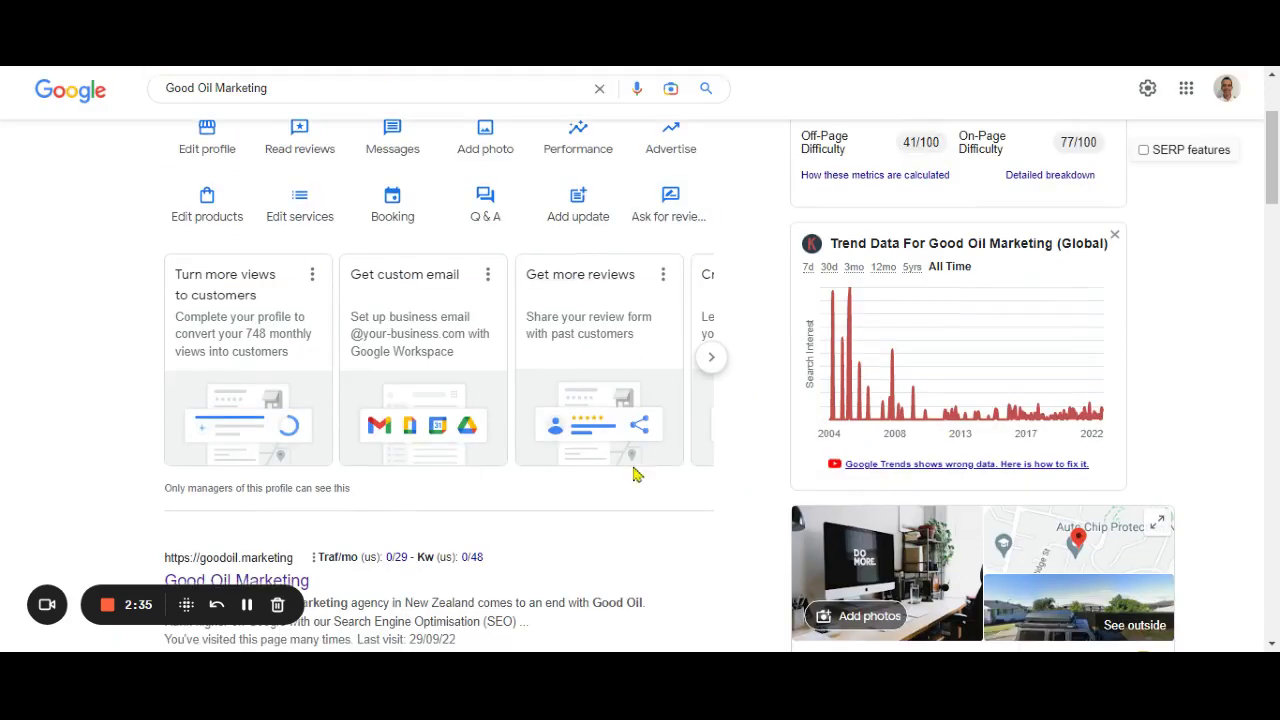
scroll(626, 471, down, 2)
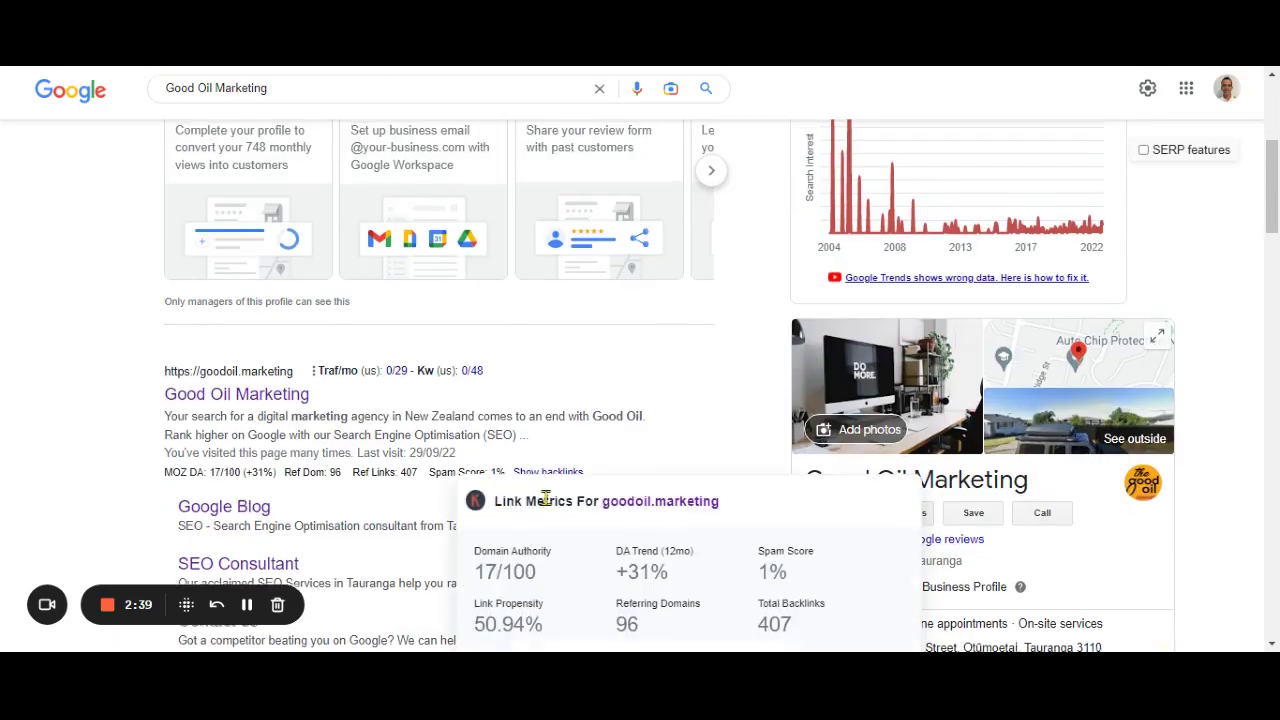
scroll(545, 498, up, 4)
scroll(523, 355, down, 3)
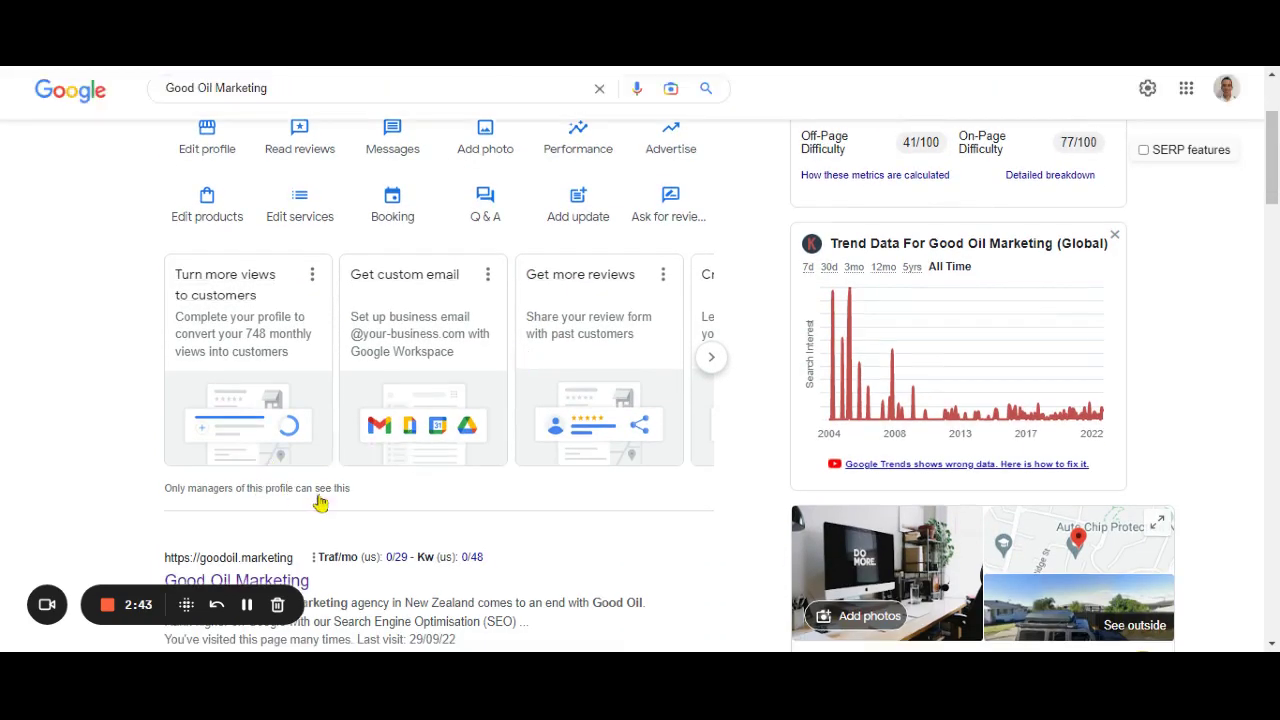
scroll(430, 346, up, 2)
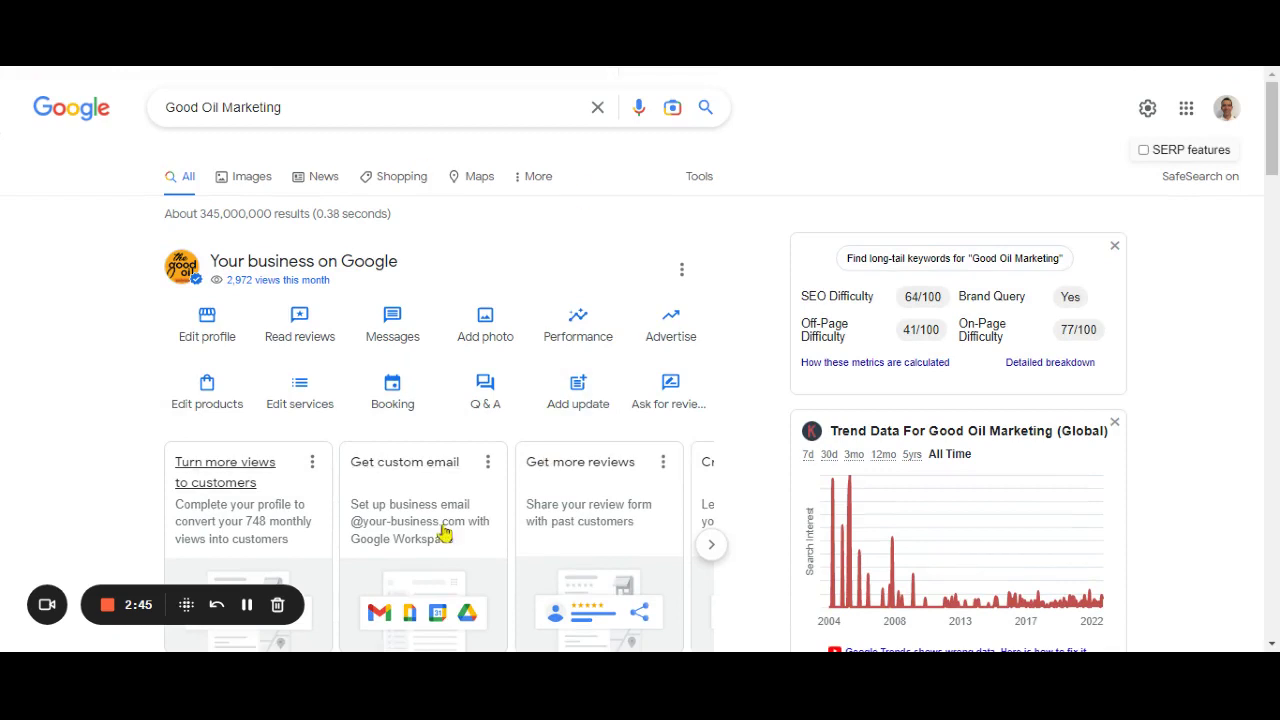
click(1114, 246)
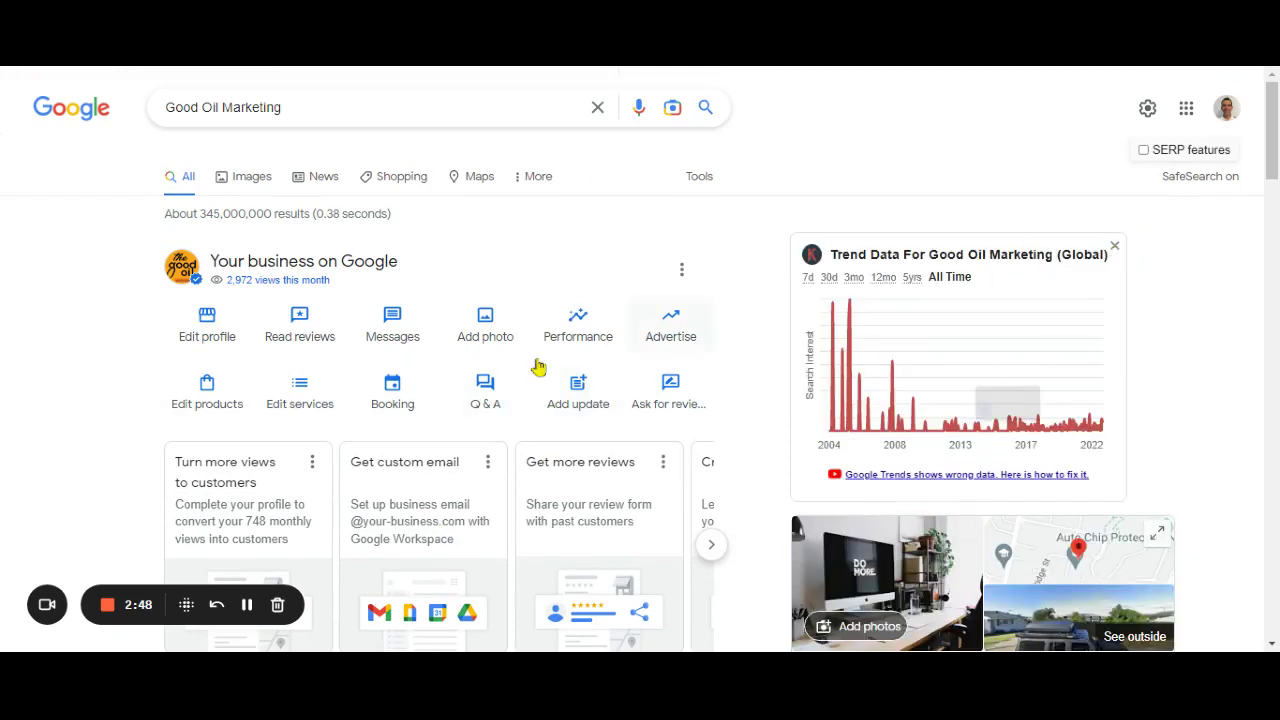
click(1114, 246)
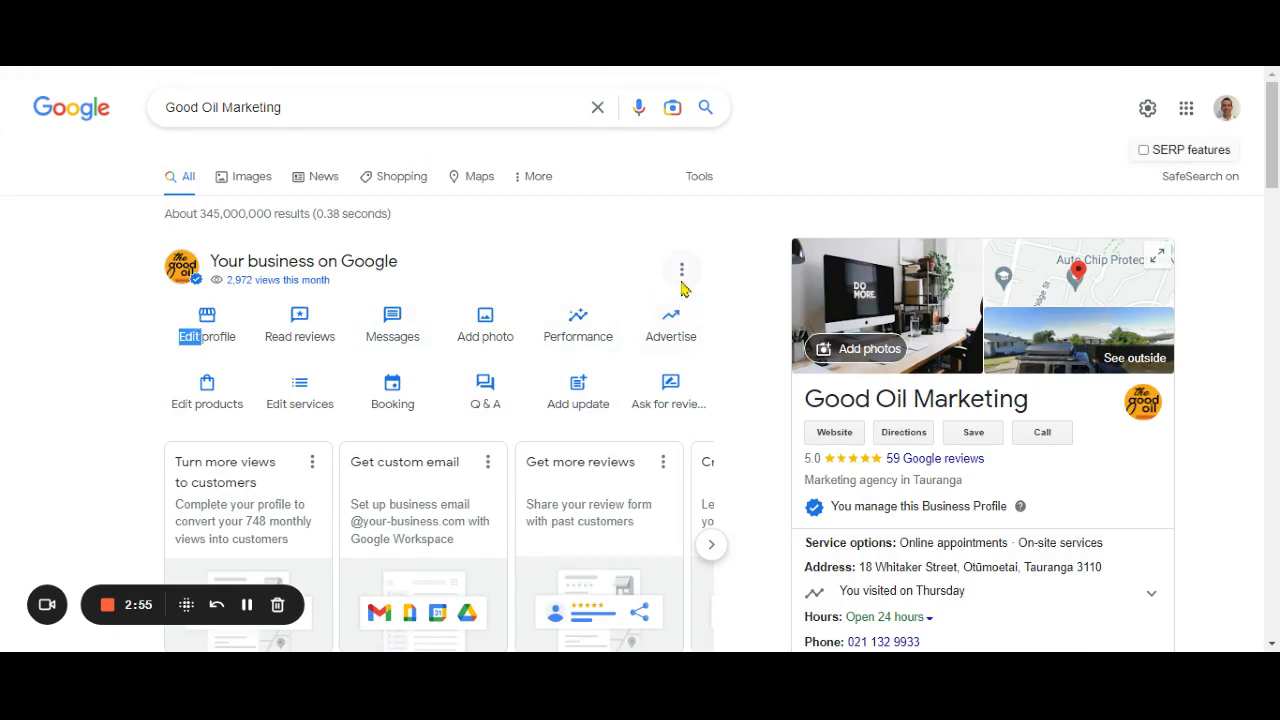
click(684, 272)
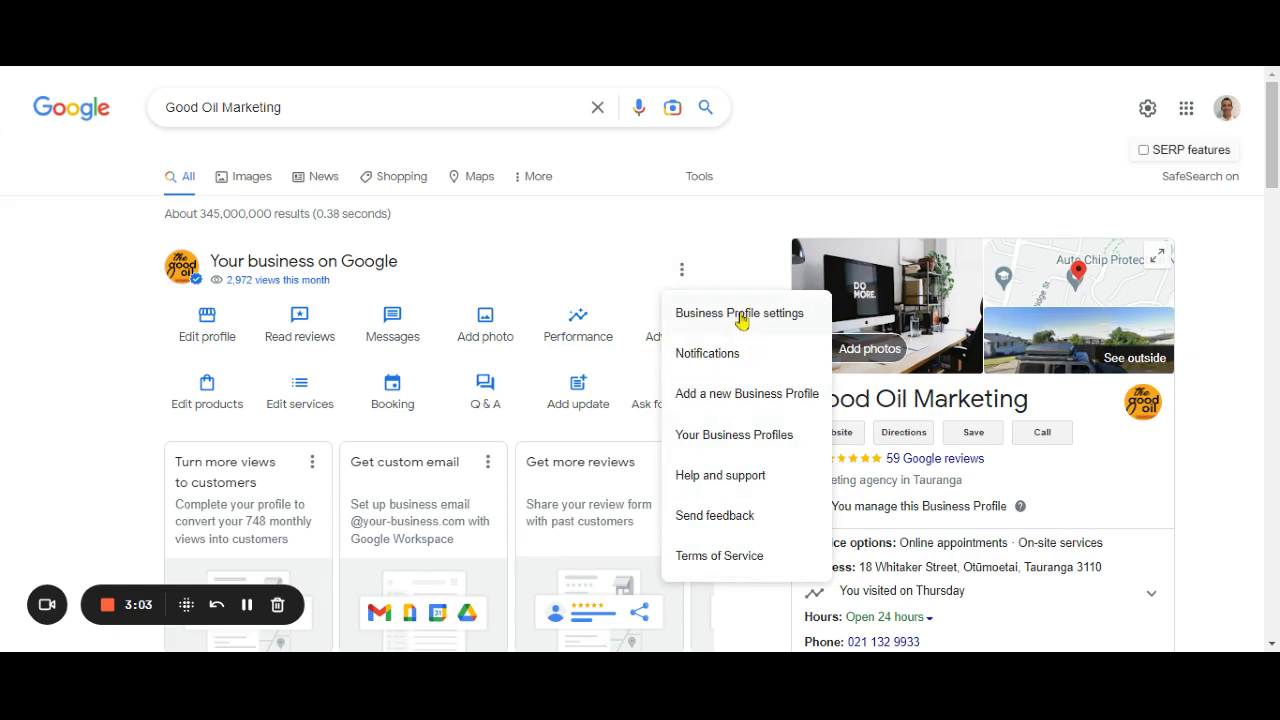
click(738, 318)
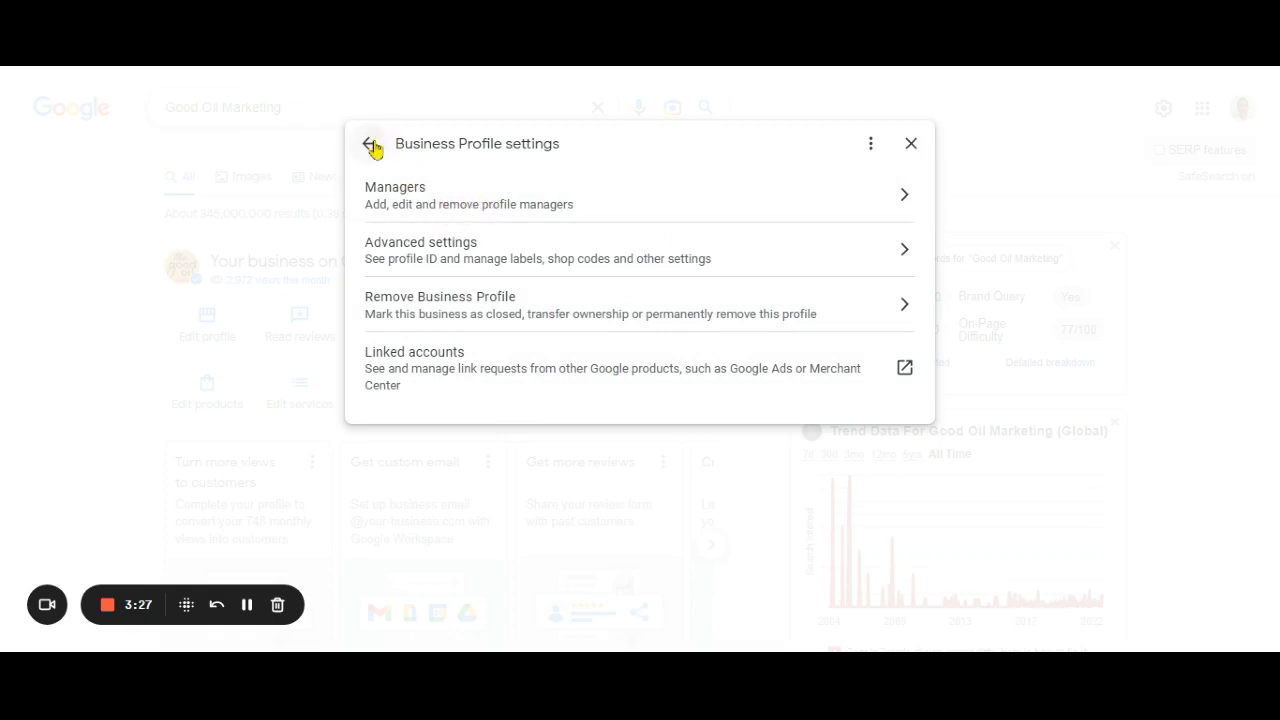
click(369, 147)
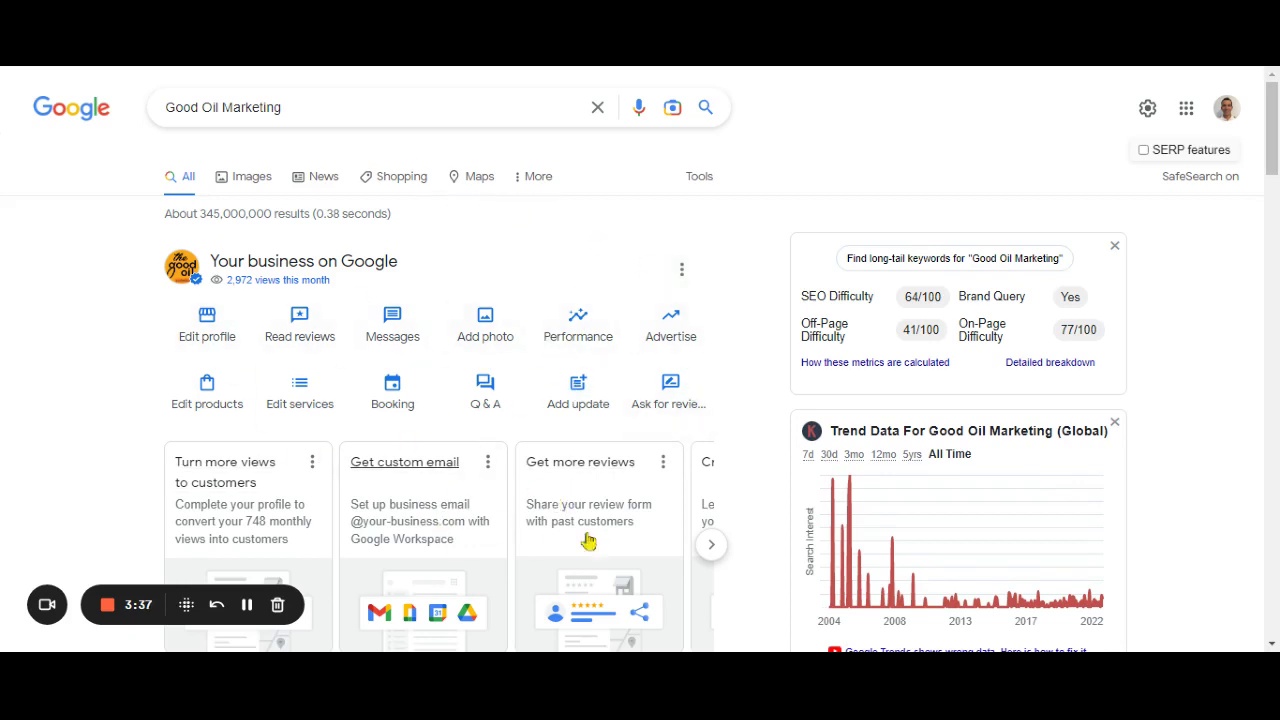
Step: Copy the customer review link from the Get more reviews suggestion
scroll(440, 470, down, 1)
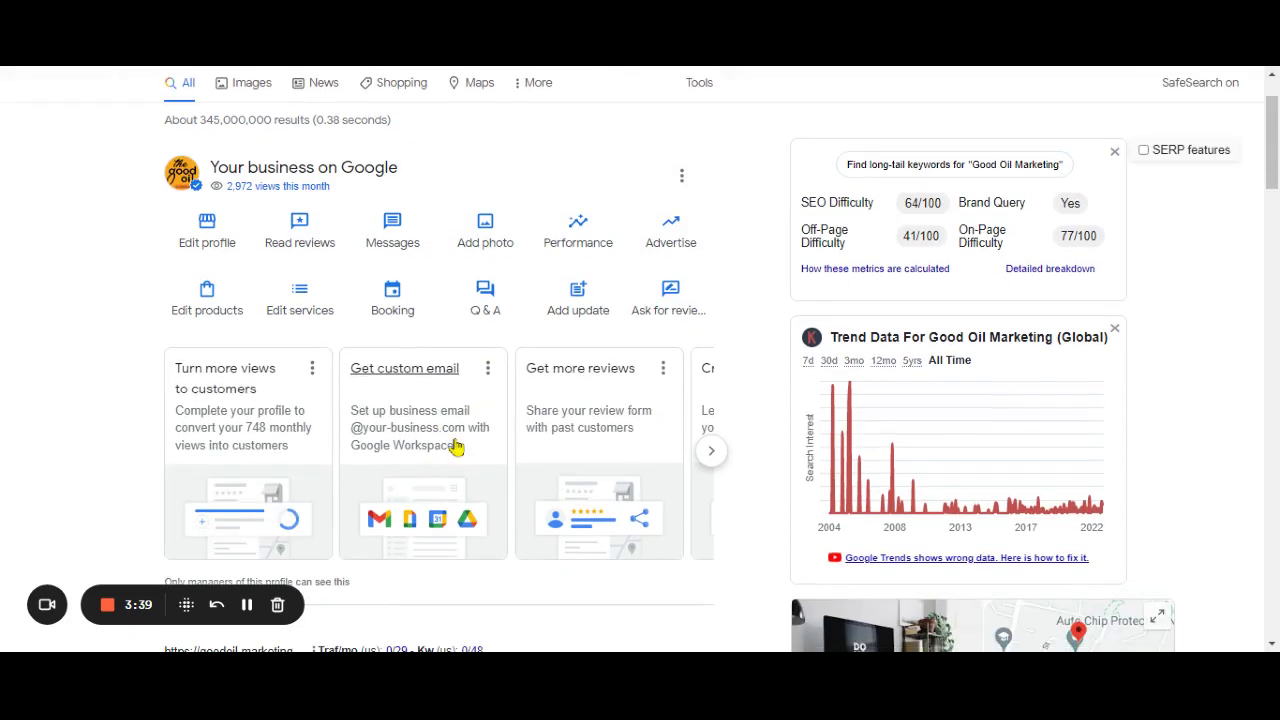
click(712, 453)
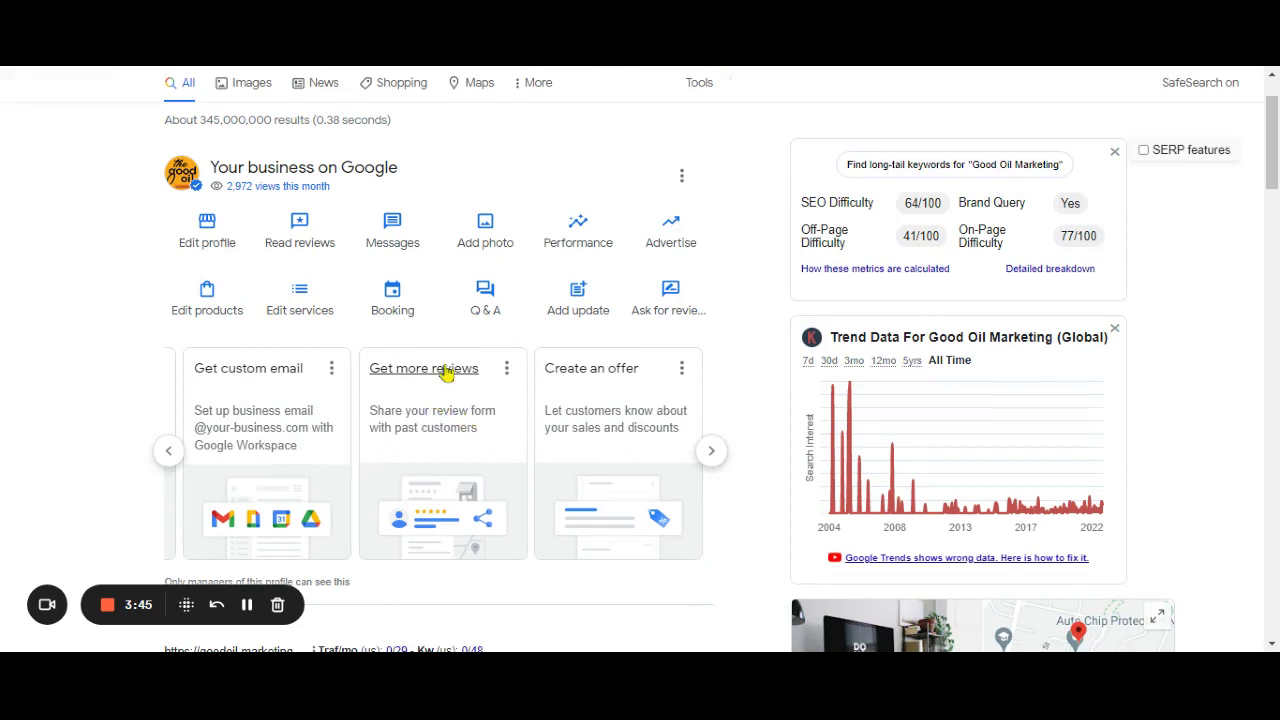
click(446, 370)
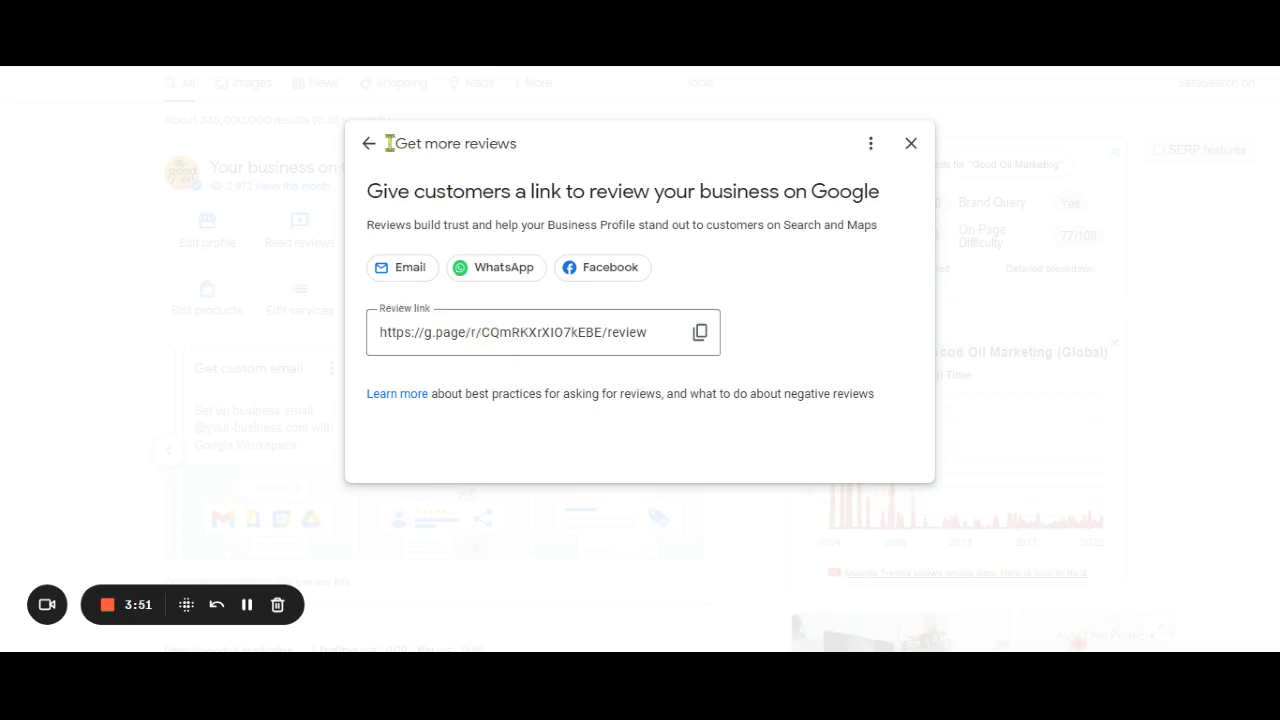
click(700, 334)
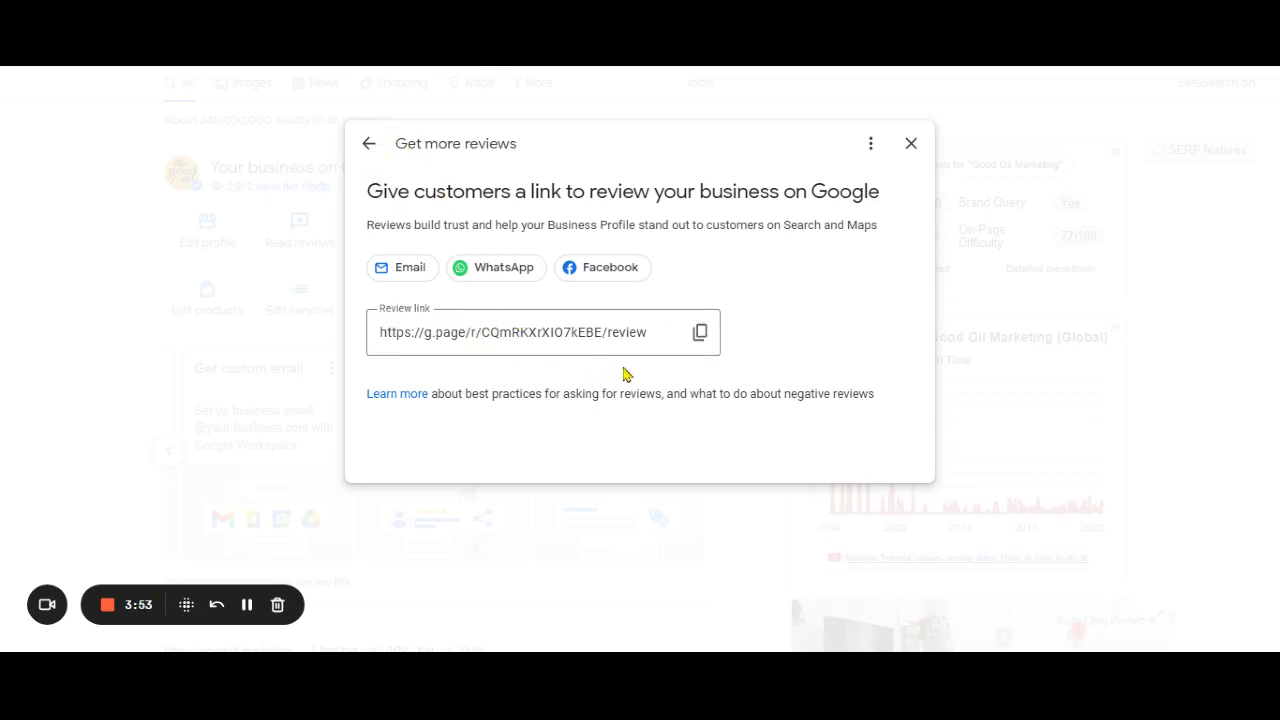
click(369, 145)
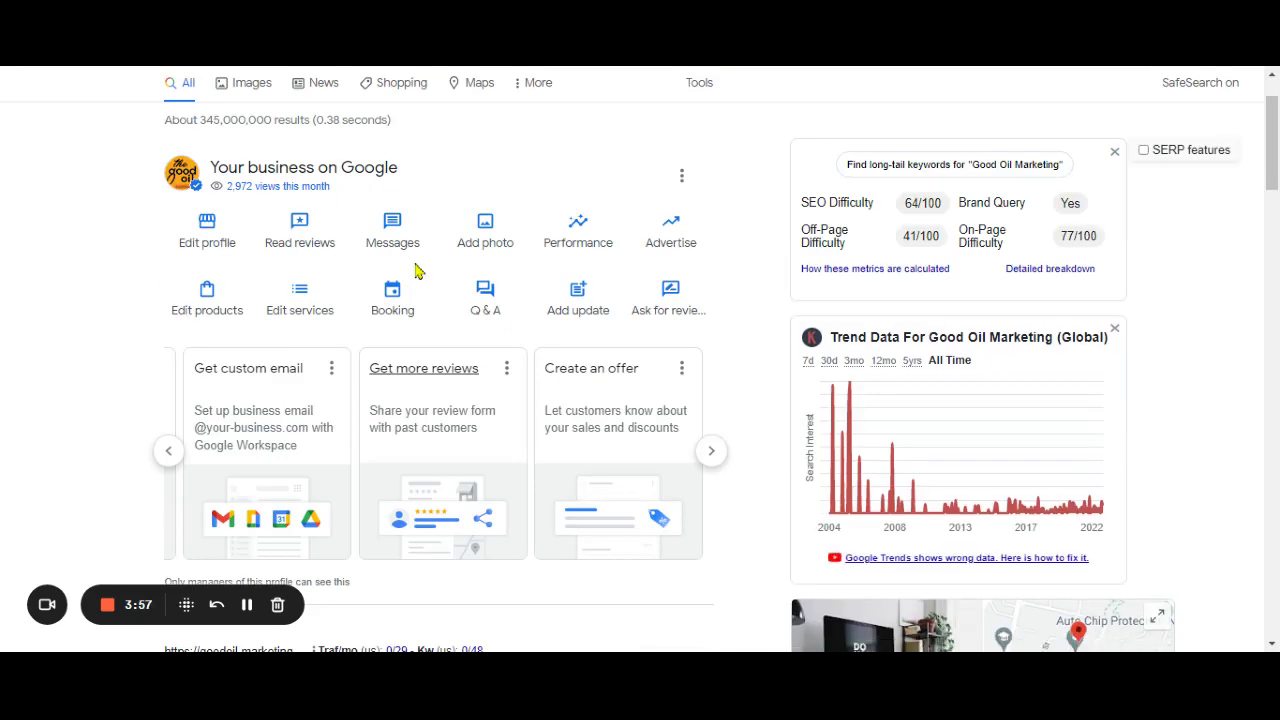
Step: Dismiss the Get custom email suggestion and bring up the Turn more views card's options
click(170, 455)
click(170, 455)
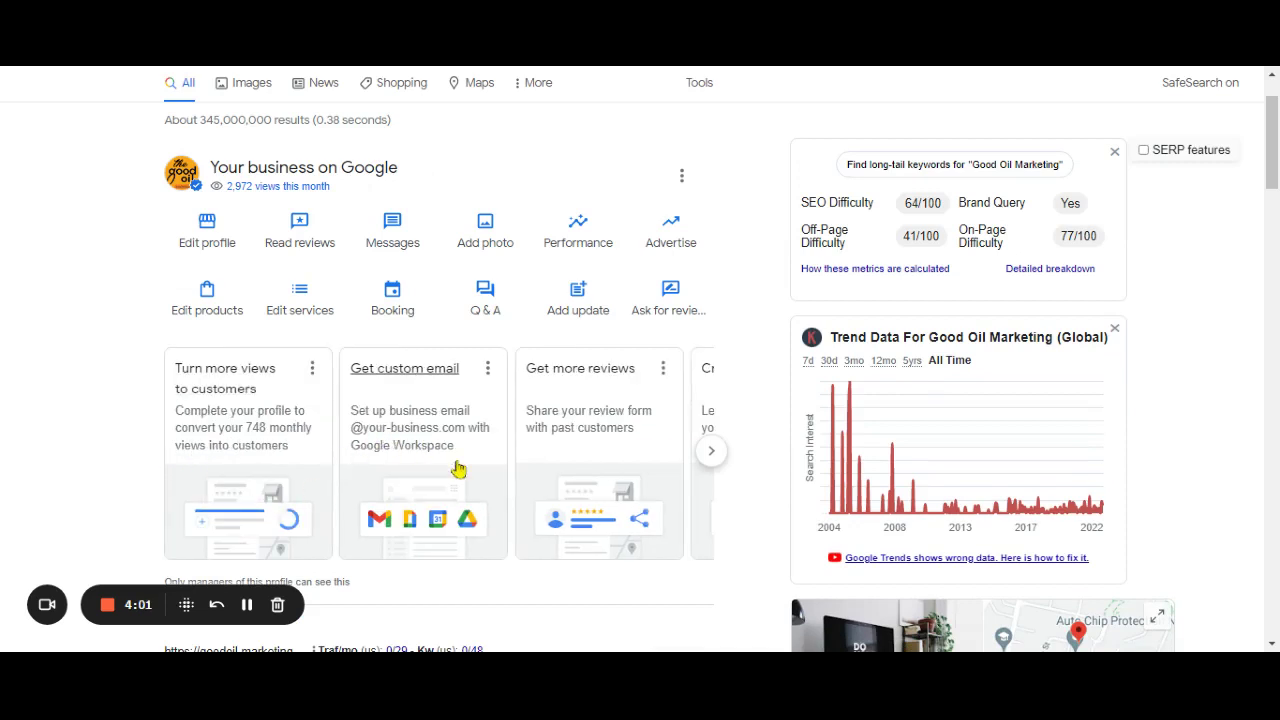
click(488, 372)
click(499, 452)
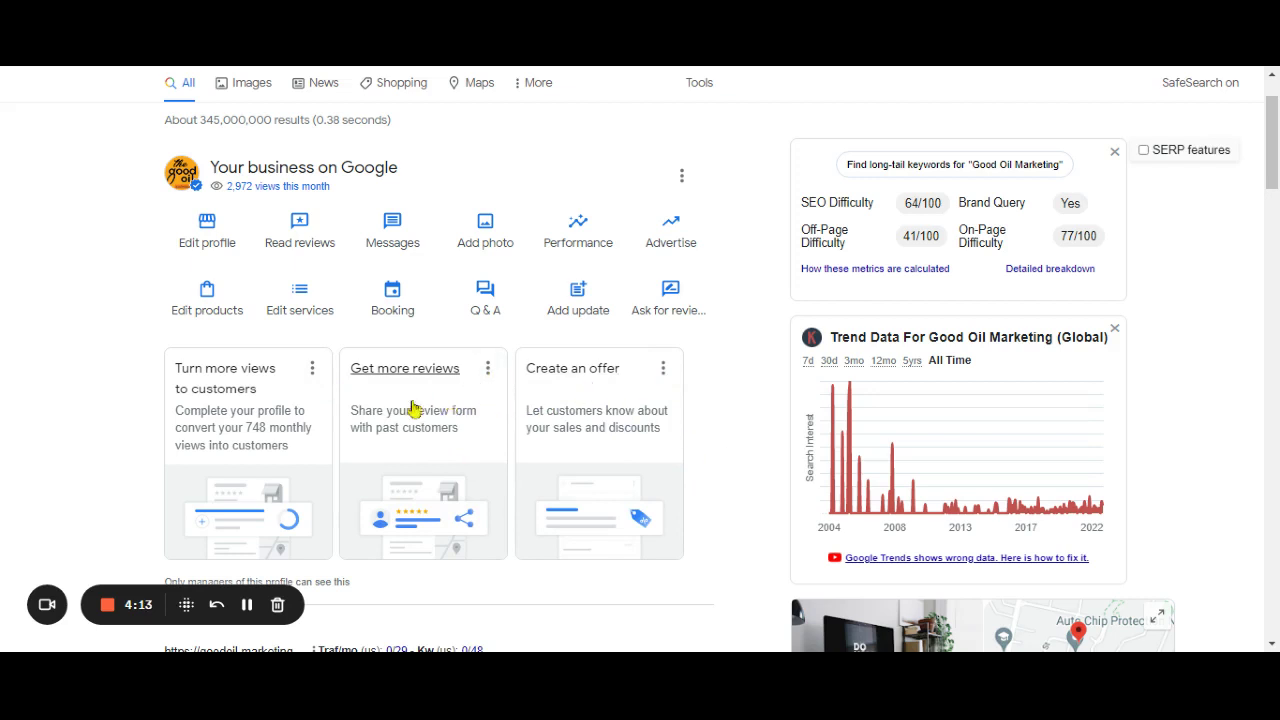
click(312, 370)
Step: Dismiss the Turn more views suggestion card
click(326, 452)
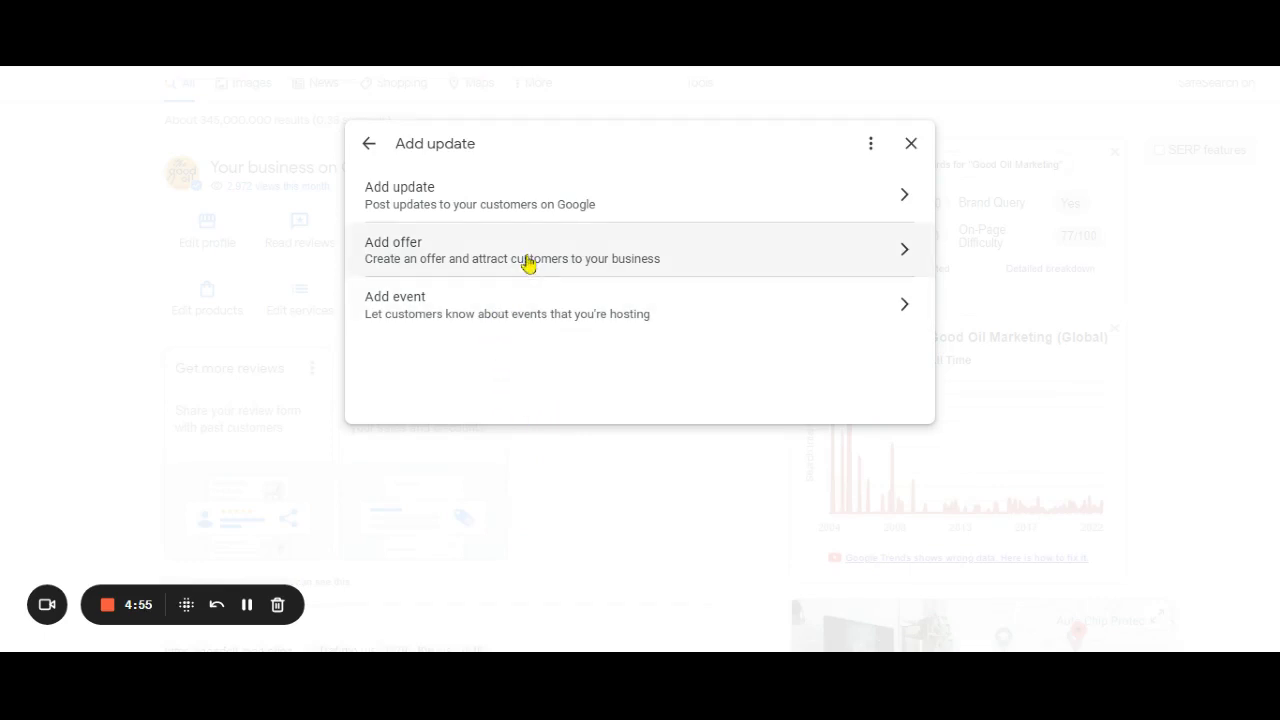
Step: Start a standard update, try its description and 'Add a button' choices, then discard it unposted
click(451, 200)
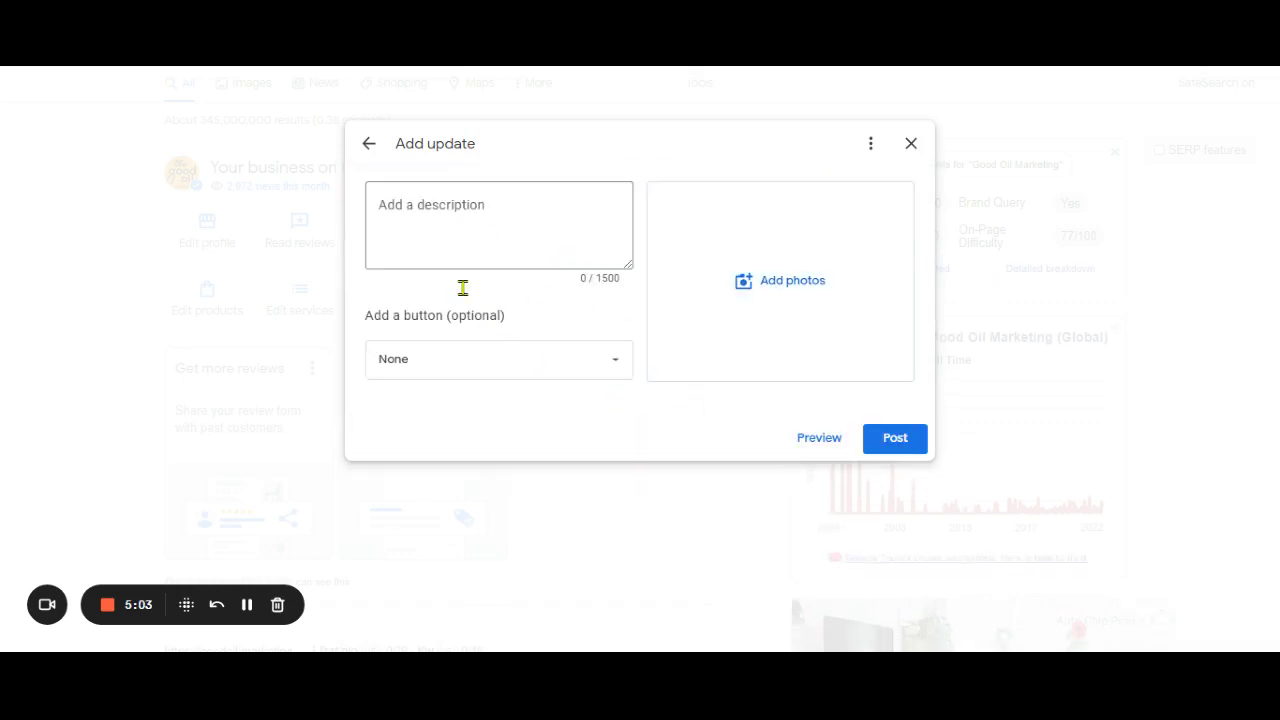
click(425, 232)
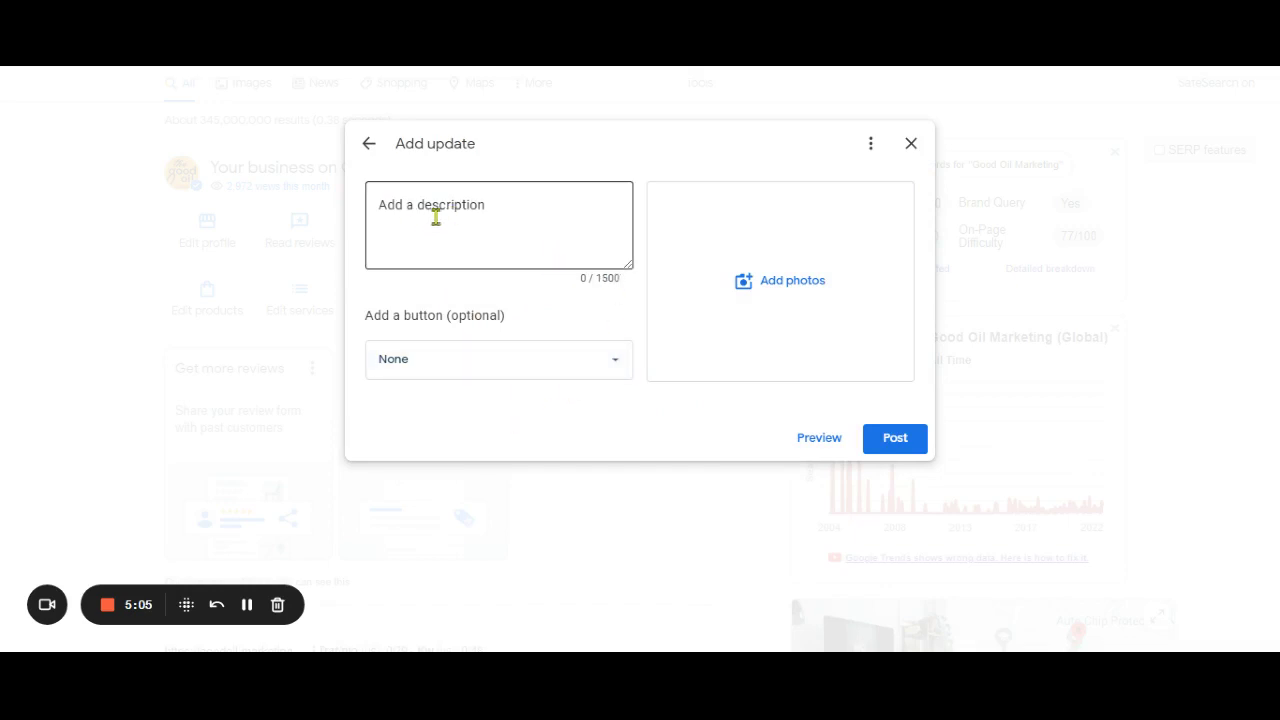
click(618, 363)
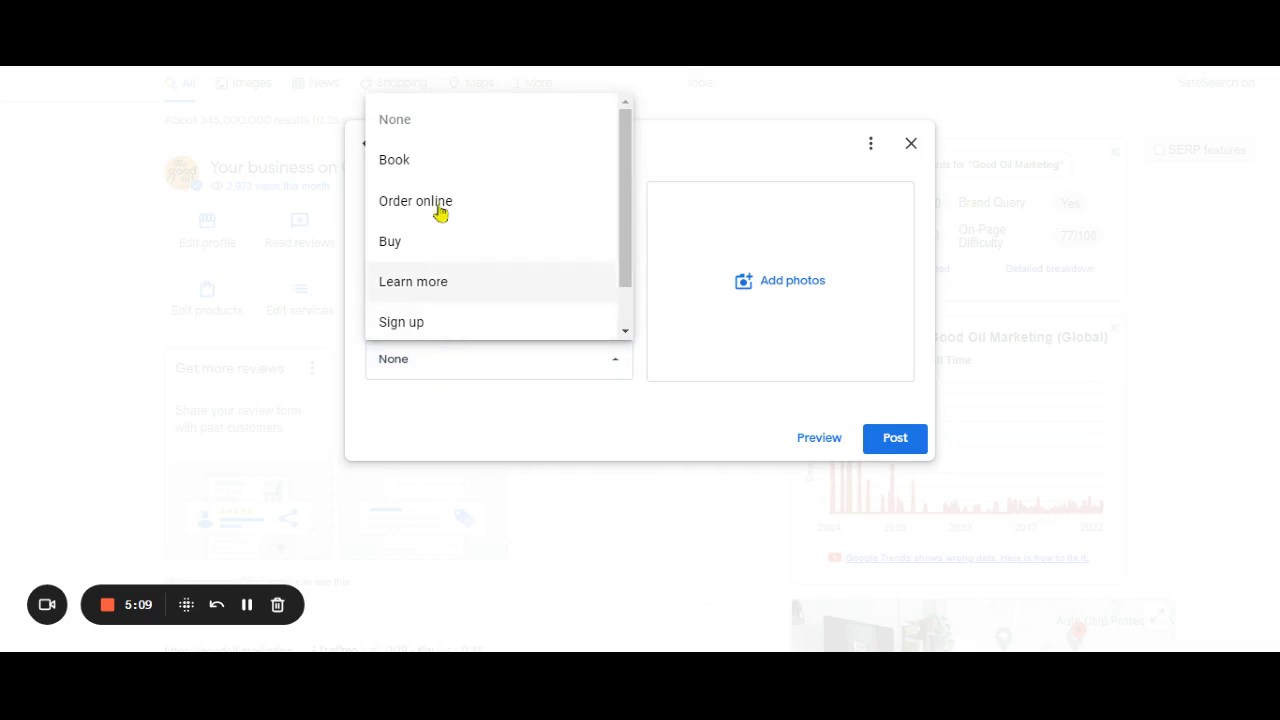
drag(634, 274, 629, 297)
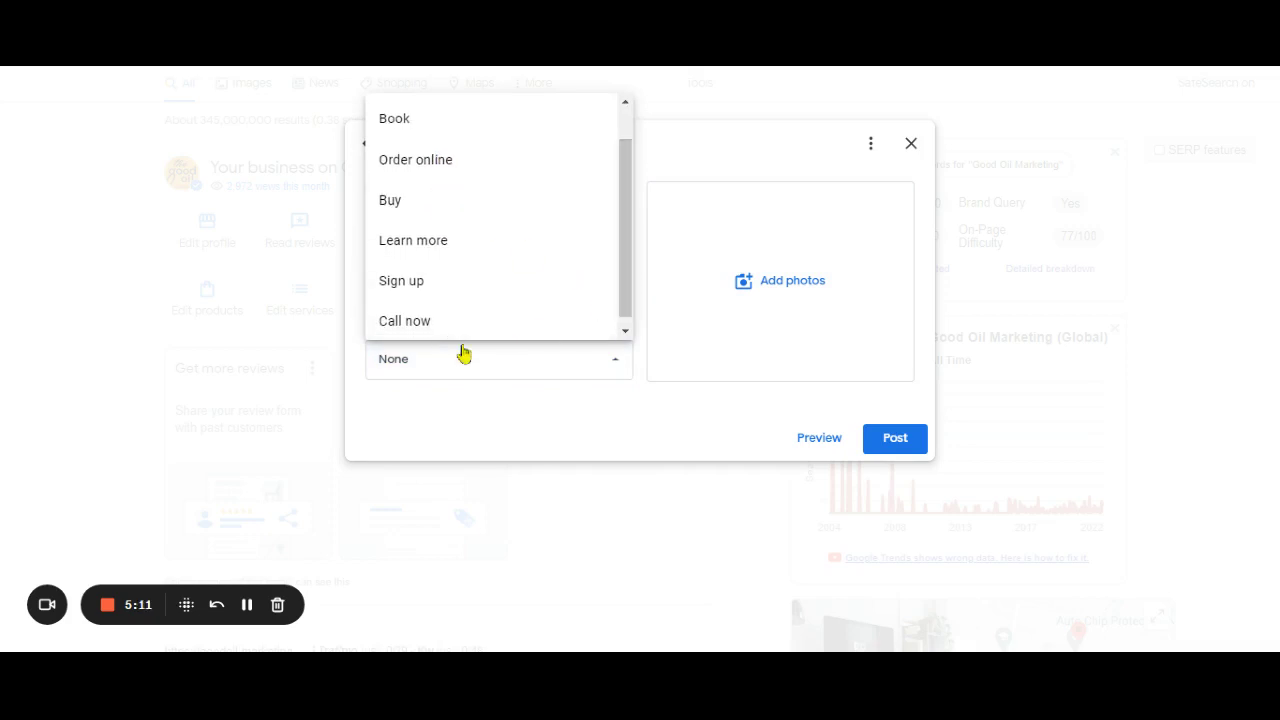
click(911, 145)
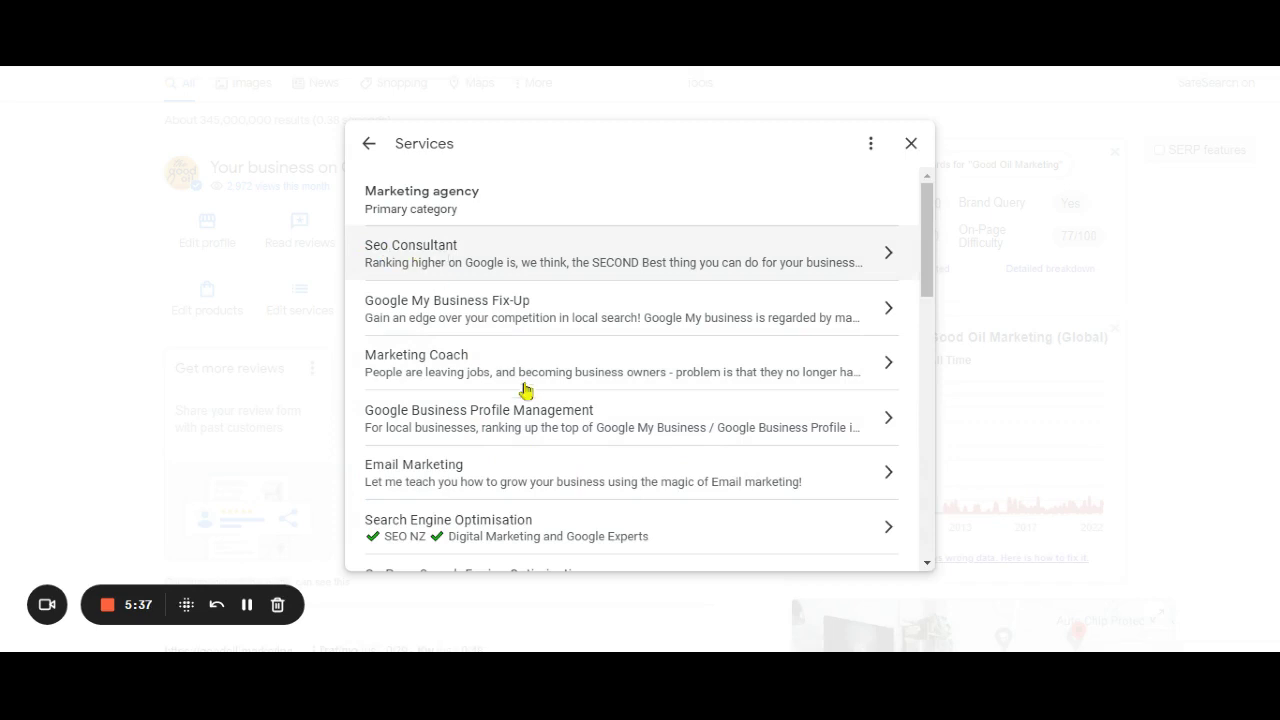
Step: Look over the Services list and its extra options menu, then leave the list
scroll(550, 420, down, 6)
scroll(557, 420, down, 4)
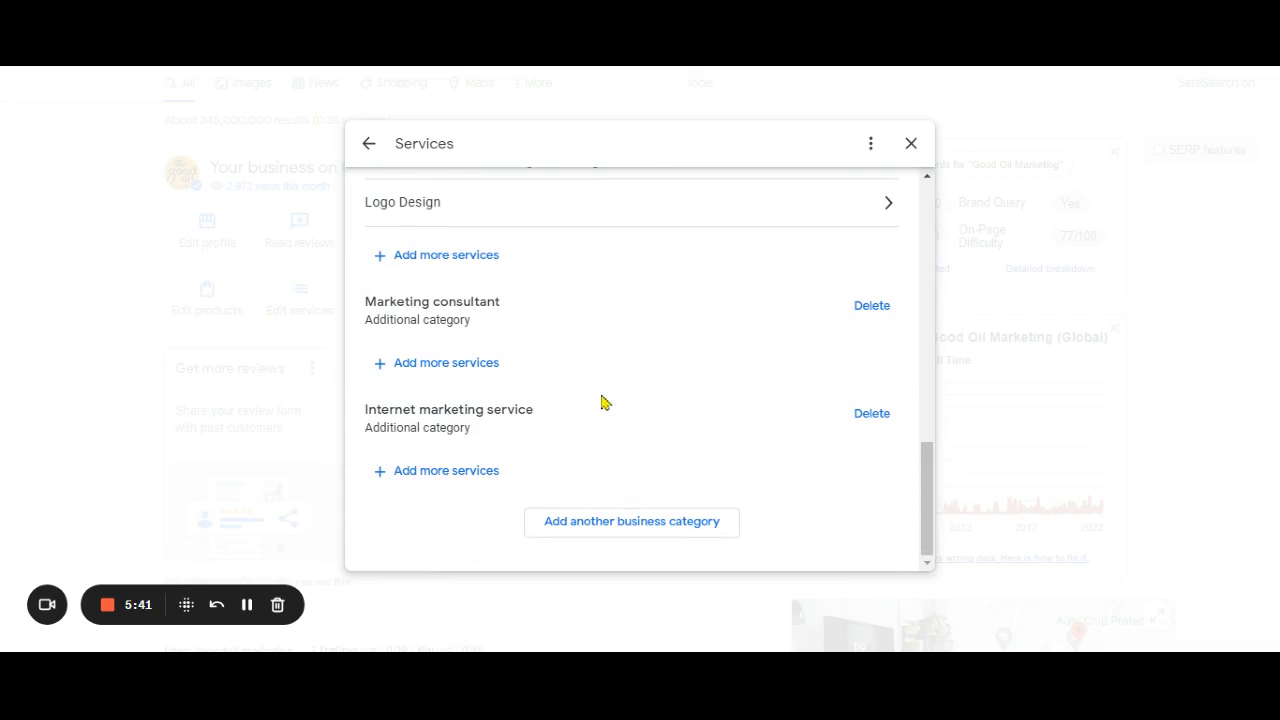
scroll(603, 402, up, 10)
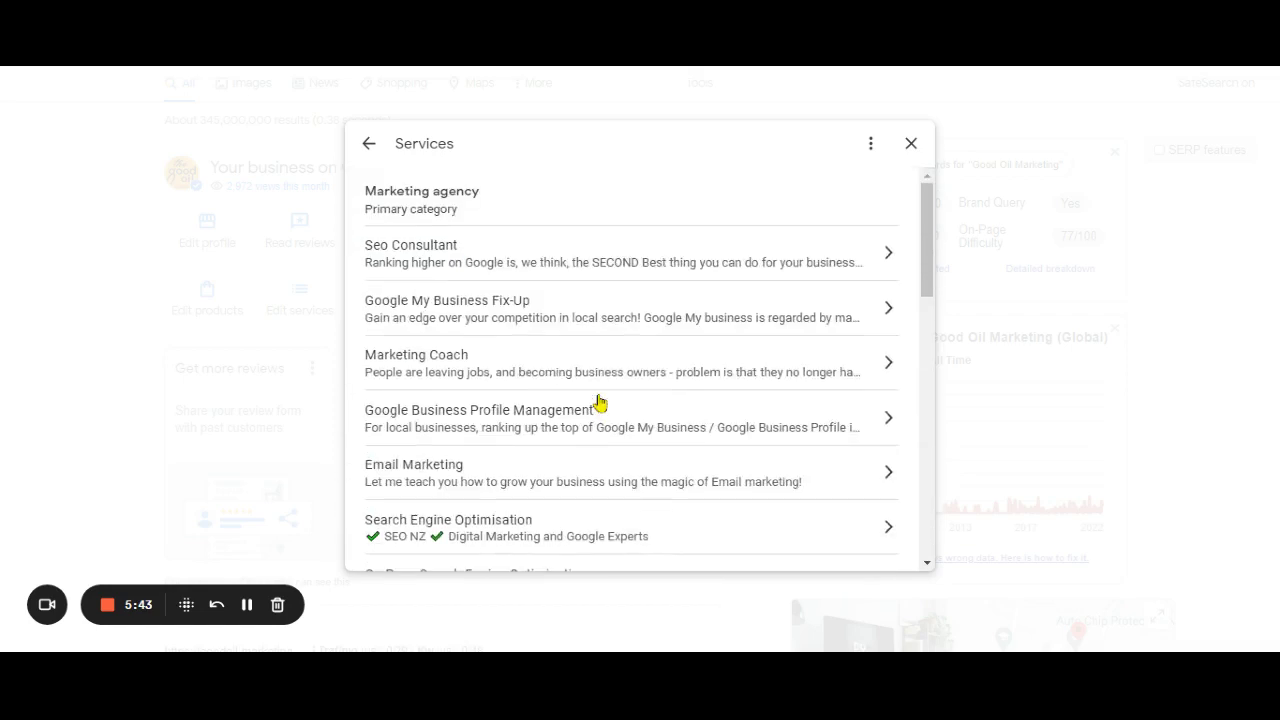
click(870, 148)
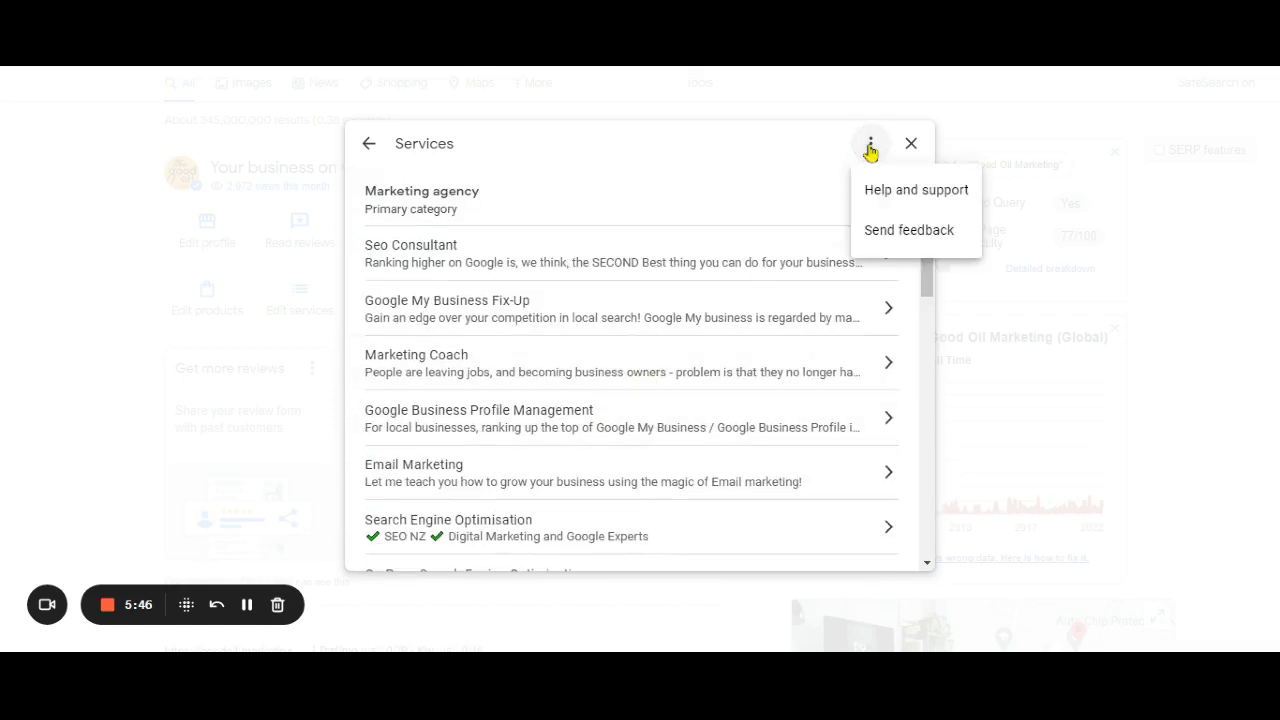
click(369, 145)
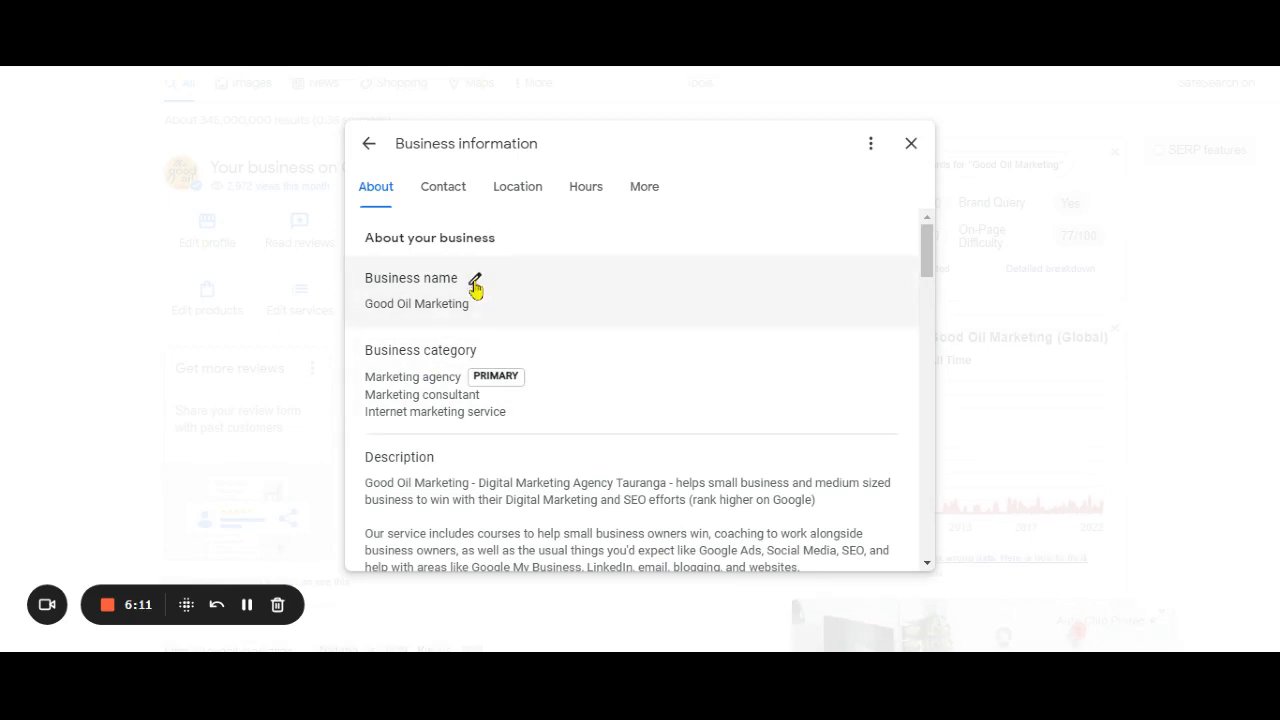
Step: Review the About, Contact and Location details and the options menu, then close business information
scroll(603, 334, down, 1)
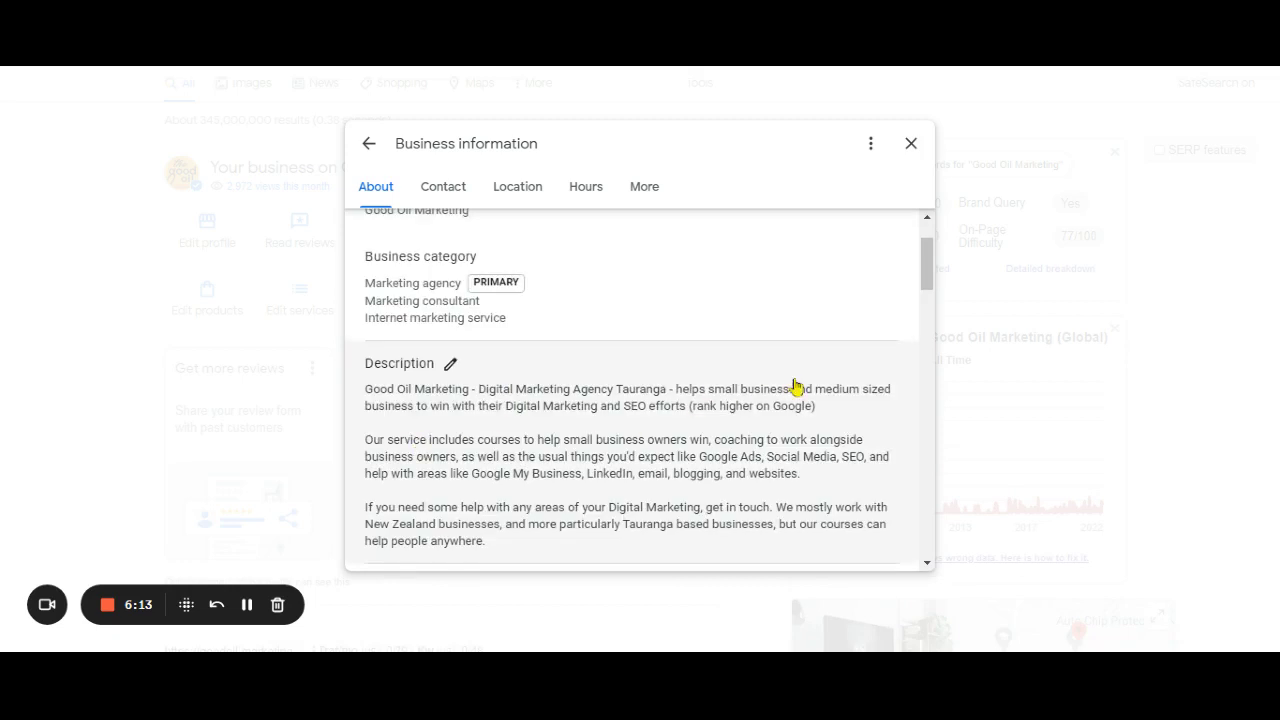
scroll(455, 375, down, 5)
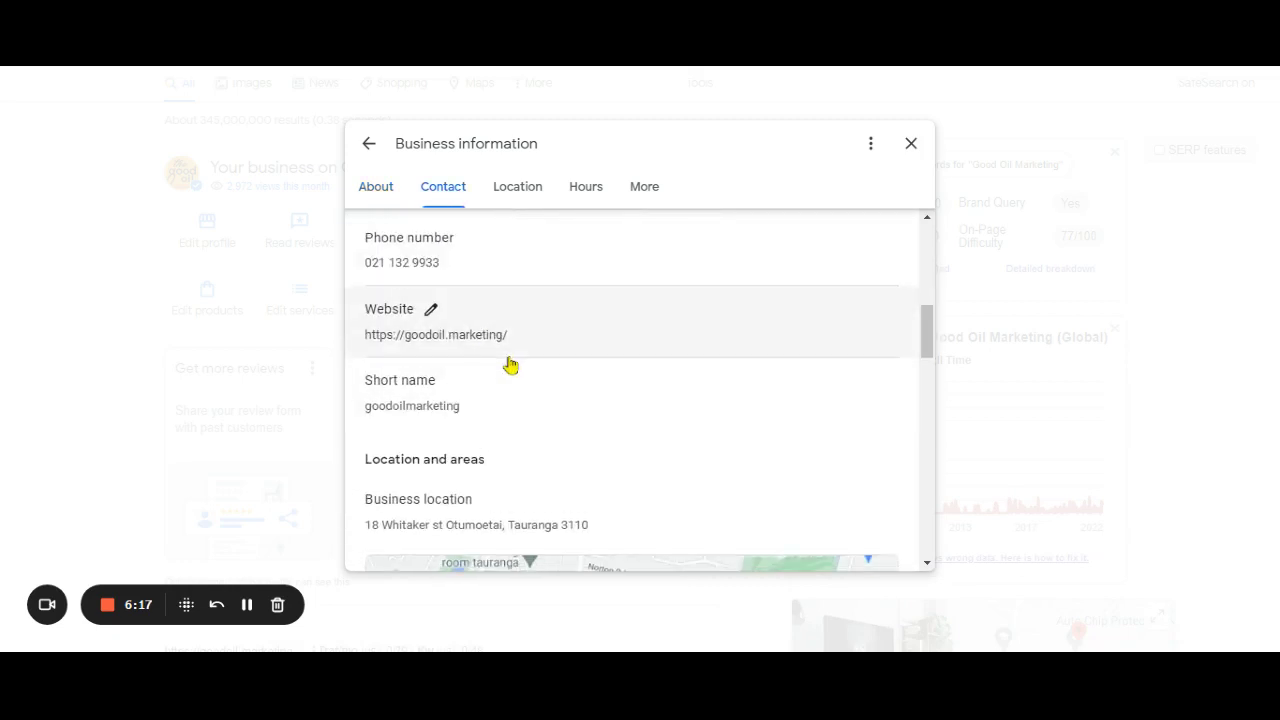
scroll(508, 363, down, 3)
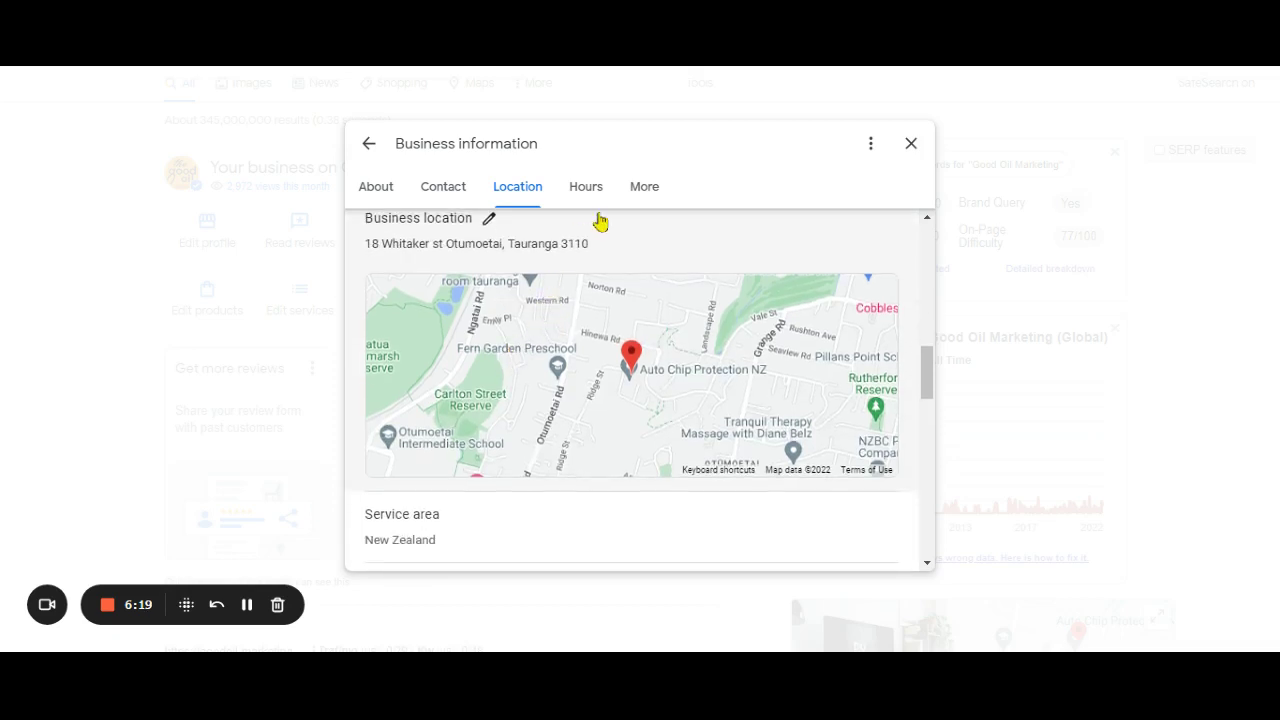
click(872, 146)
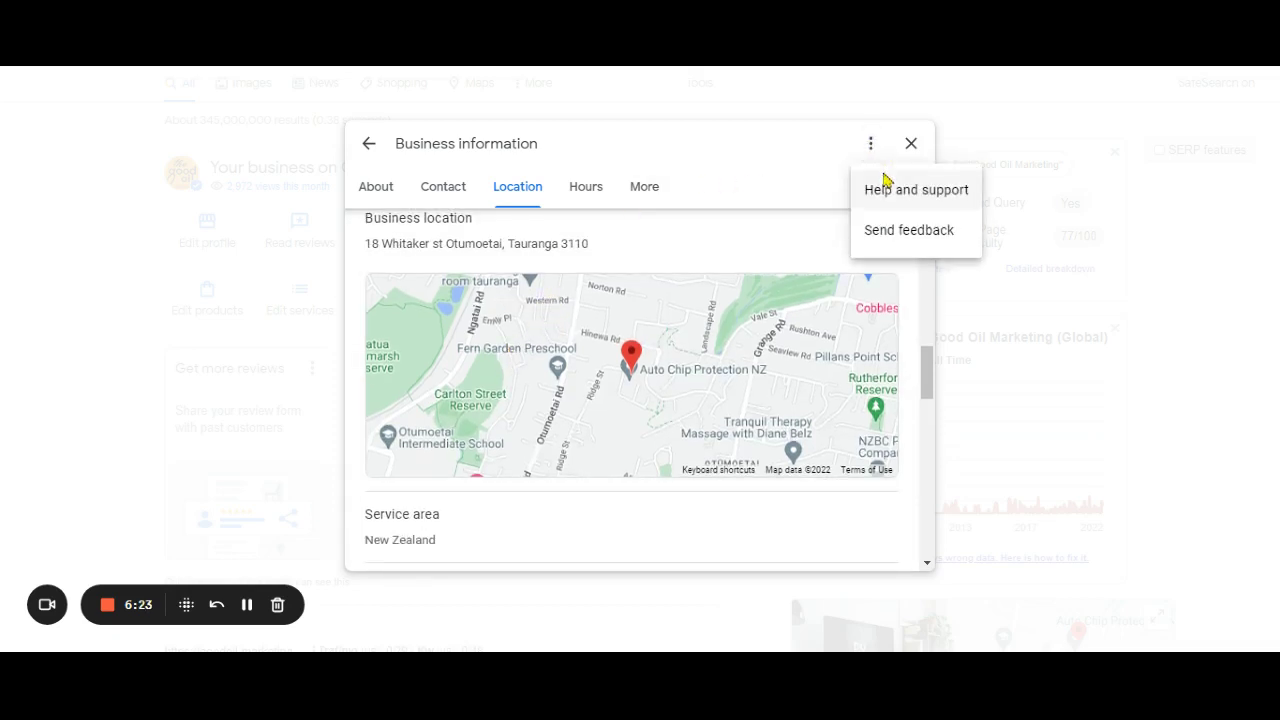
click(370, 146)
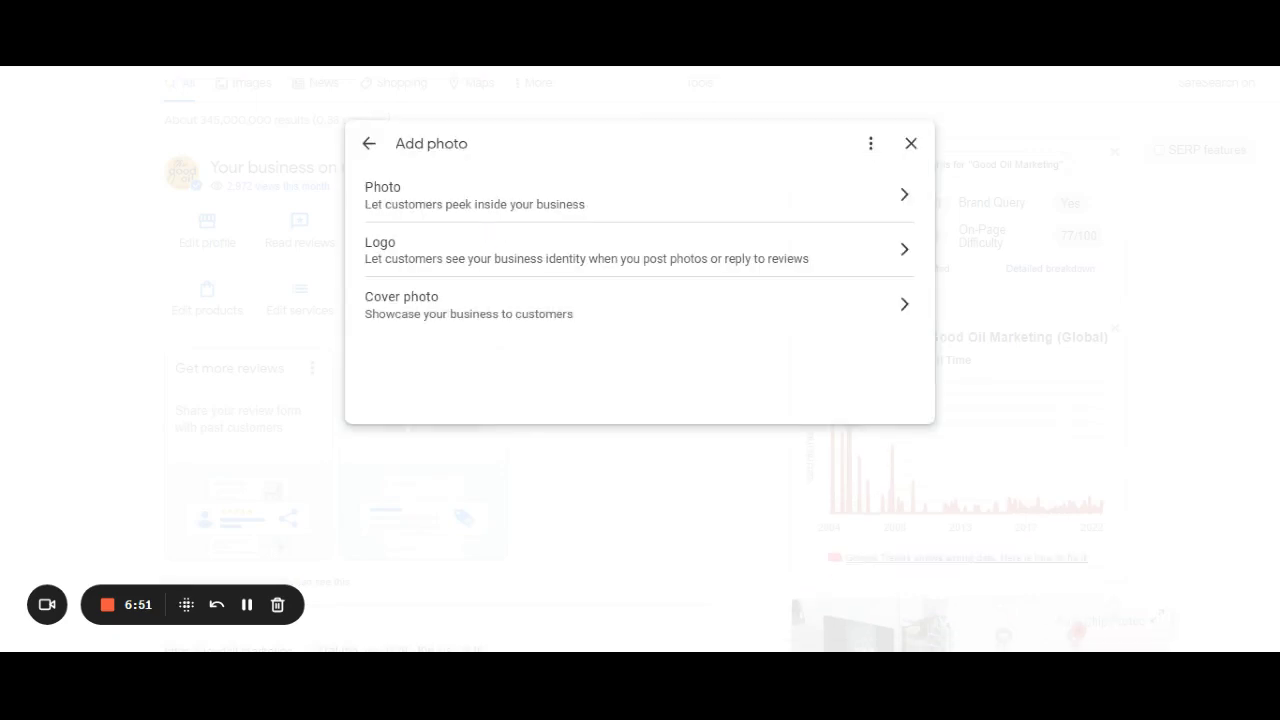
Step: Choose to add a regular Photo, then close the upload without adding anything
click(819, 196)
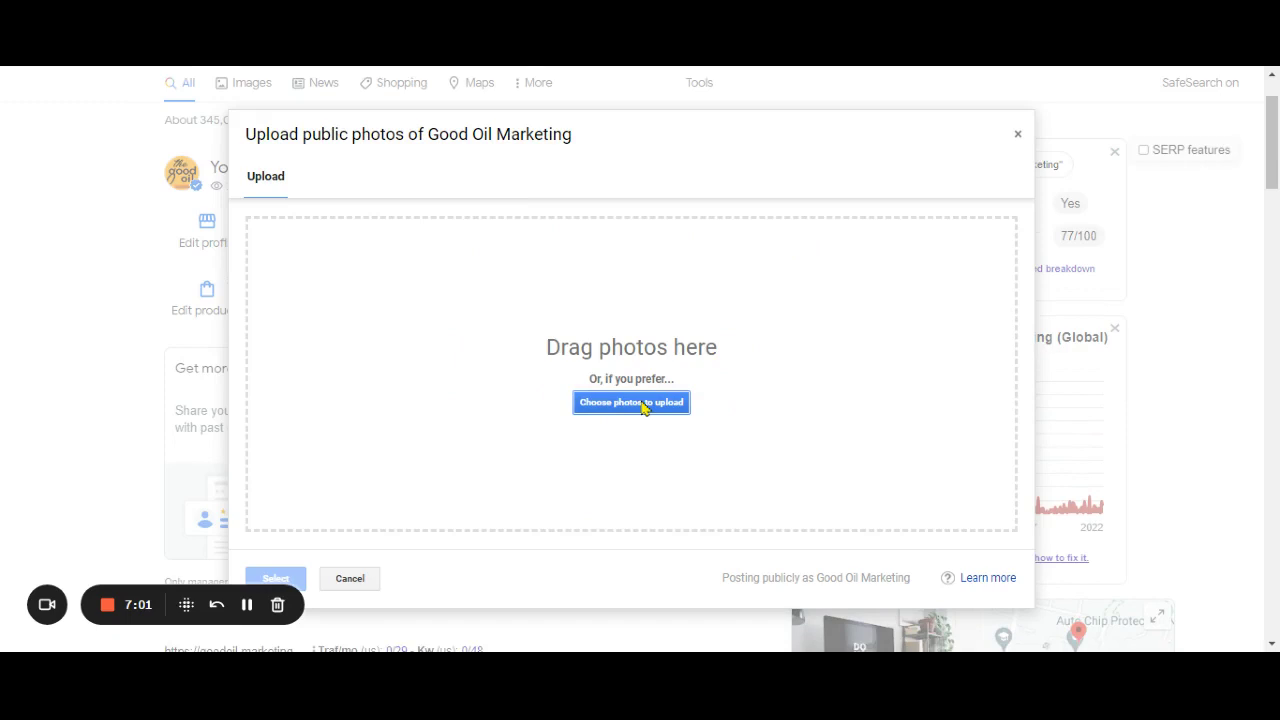
click(1019, 139)
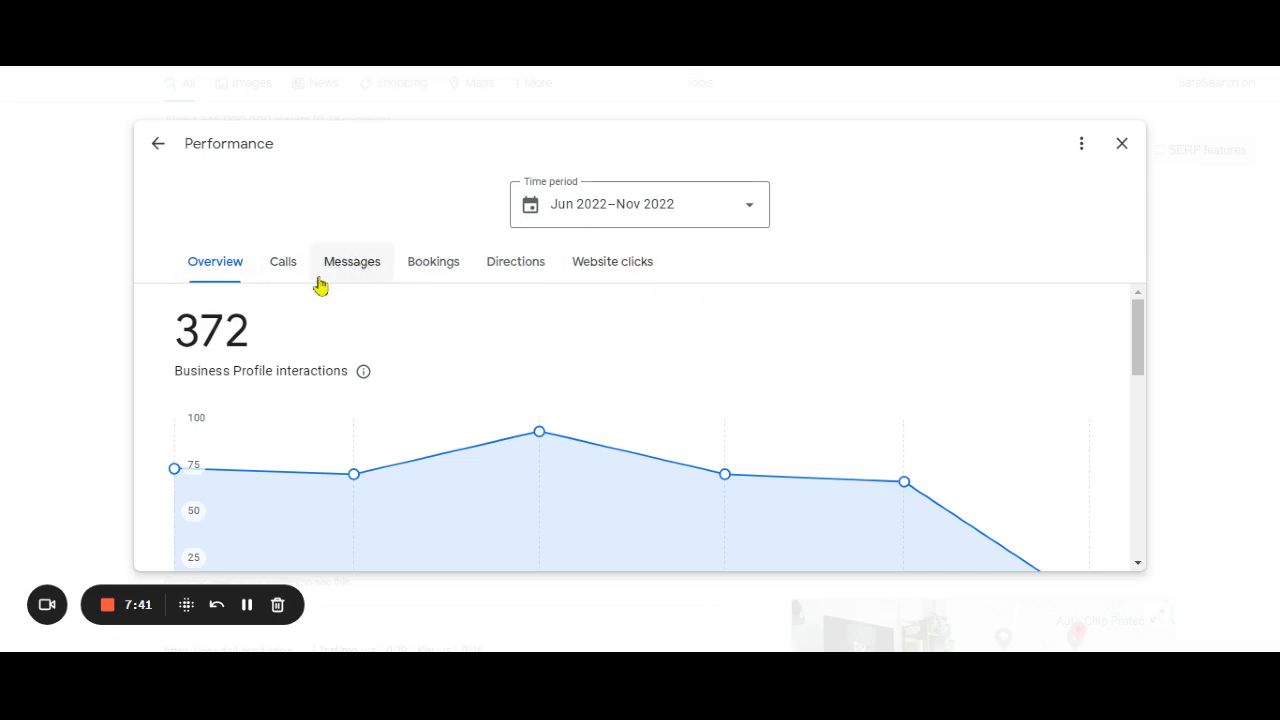
Step: Scroll through the Performance report's views and search-term statistics, then back to the top
drag(1140, 351, 1148, 434)
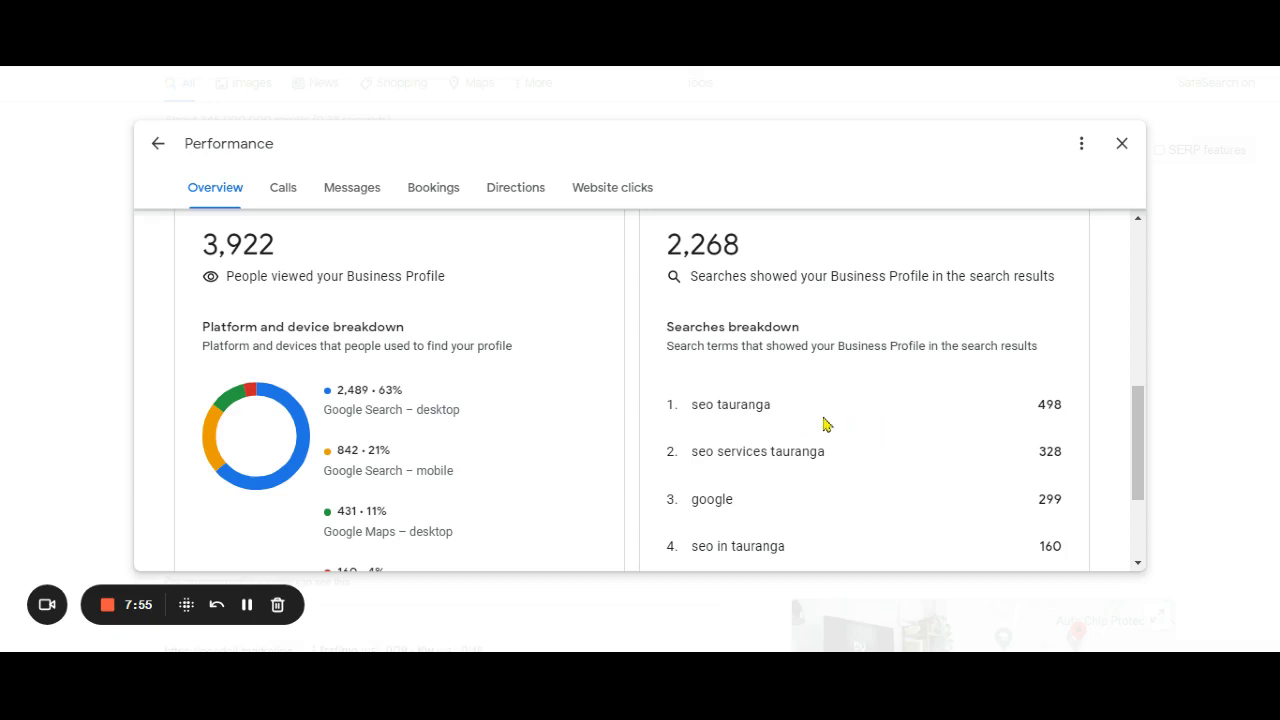
scroll(766, 410, up, 4)
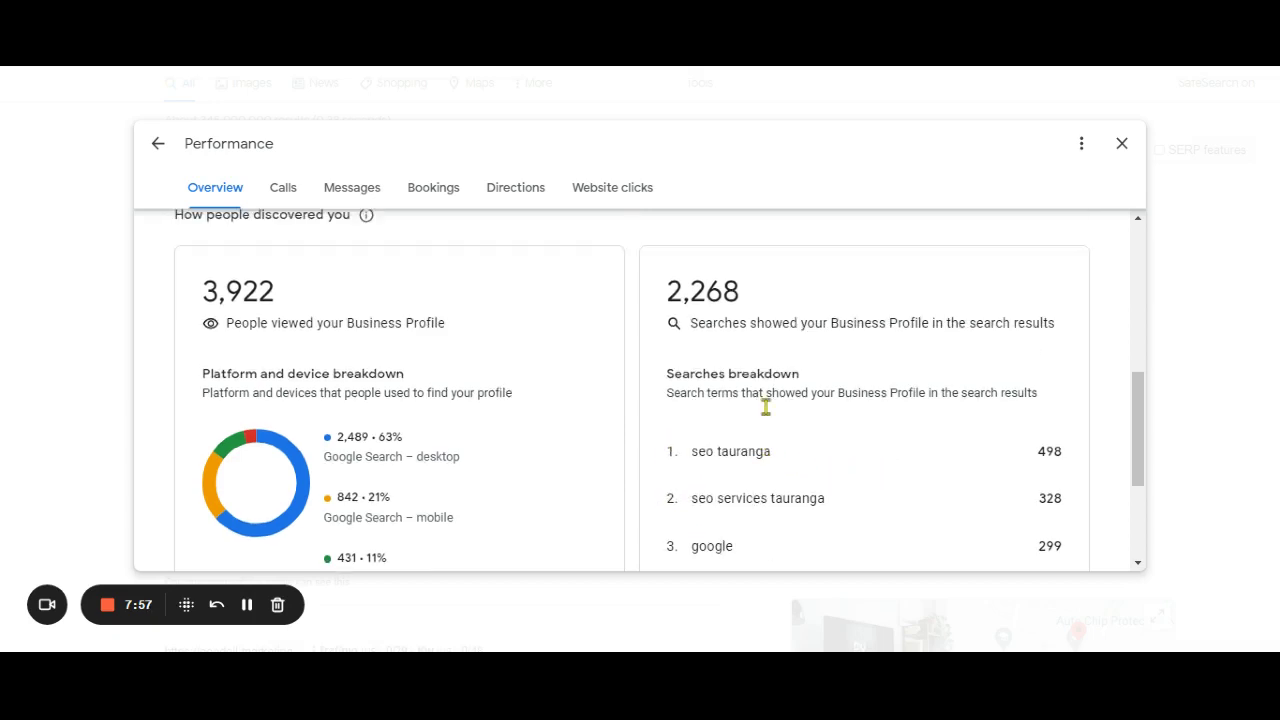
click(158, 146)
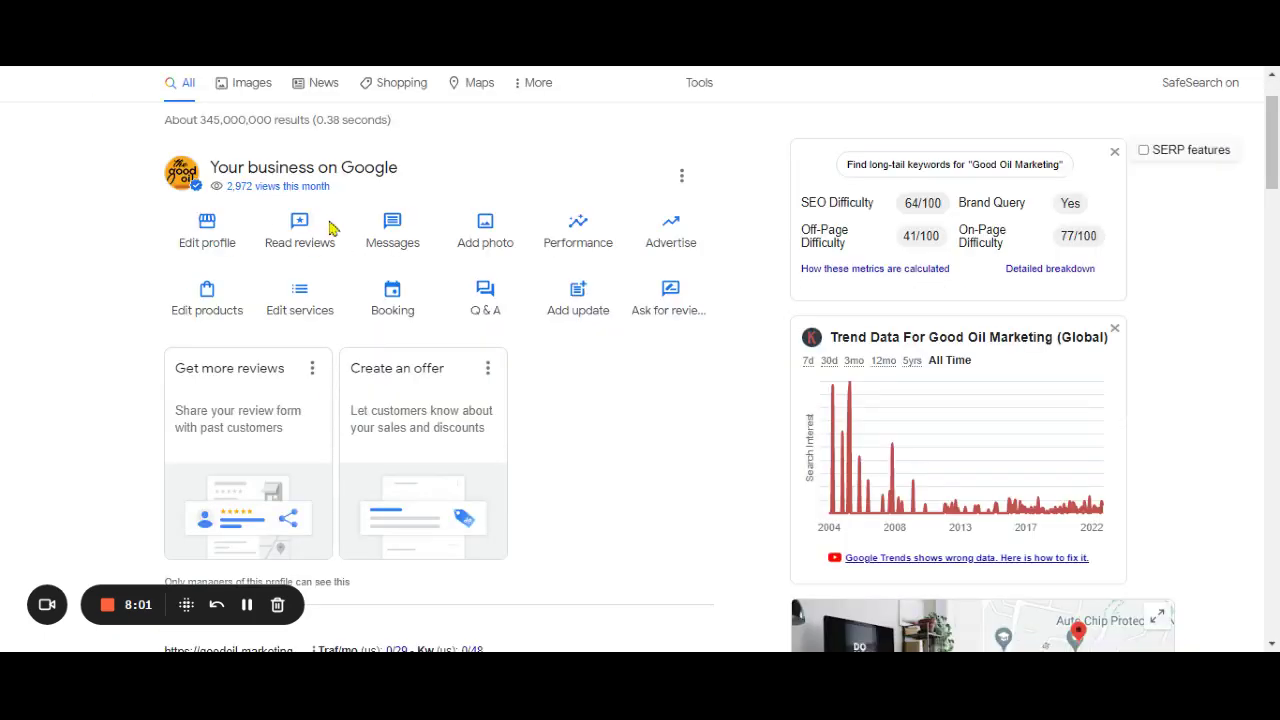